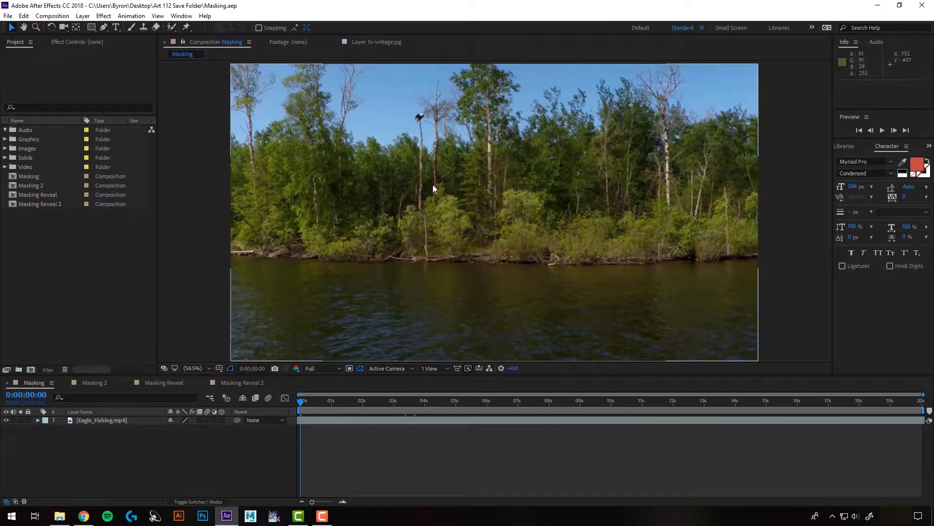
- Draw a rectangle shape over the middle of the footage with no layer selected, and delete the resulting shape layer
click(91, 27)
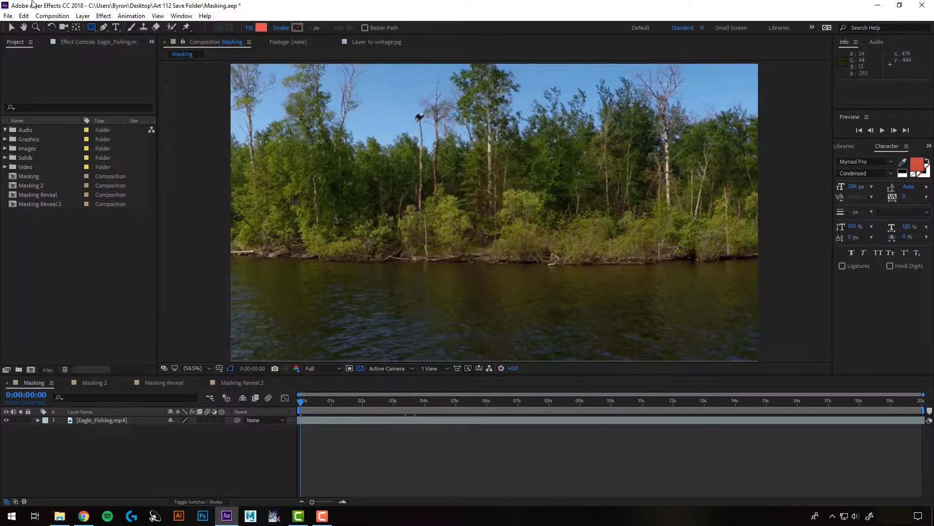
drag(307, 130, 596, 307)
click(97, 419)
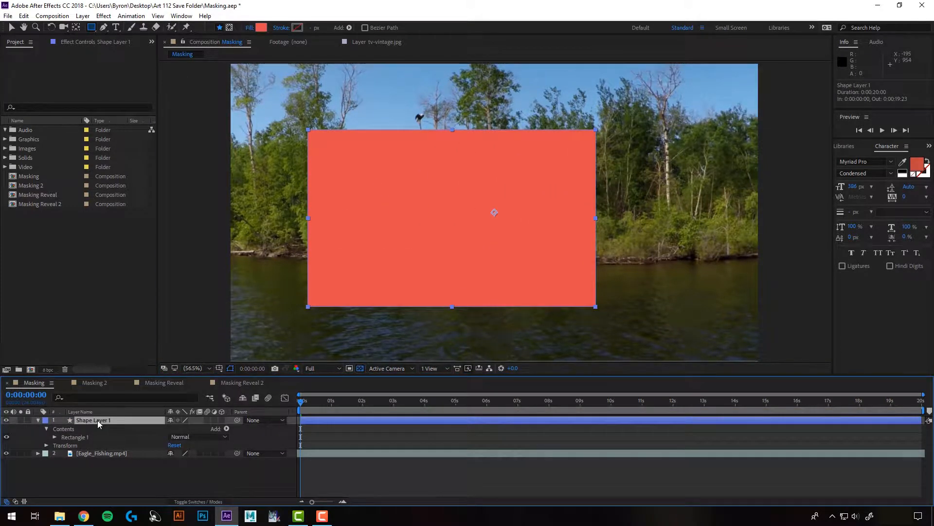
key(Delete)
- Draw a rectangular mask about 1085 by 620 px on the Eagle_Fishing.mp4 layer and expand Mask 1's properties
click(96, 420)
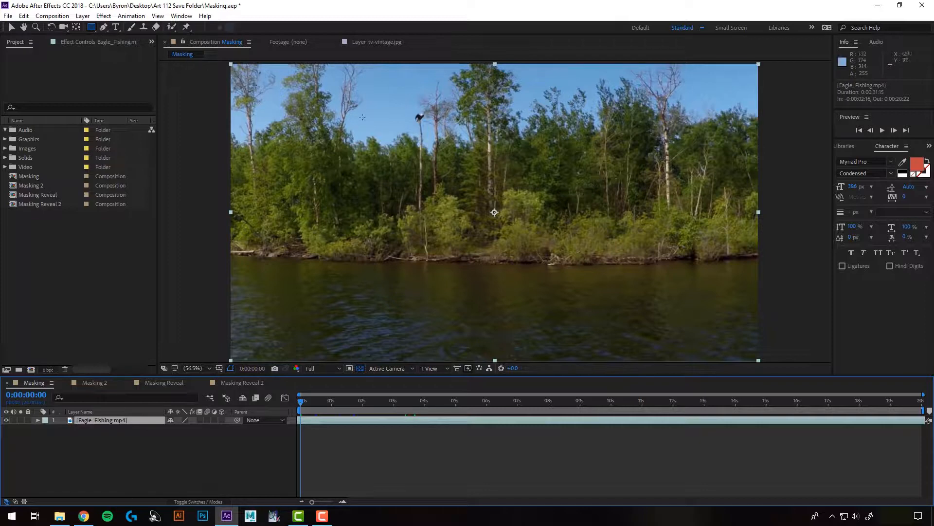
mouse_move(344, 120)
mouse_down()
mouse_move(380, 184)
mouse_move(468, 233)
mouse_move(664, 307)
mouse_move(611, 312)
mouse_move(440, 242)
mouse_move(641, 290)
mouse_up()
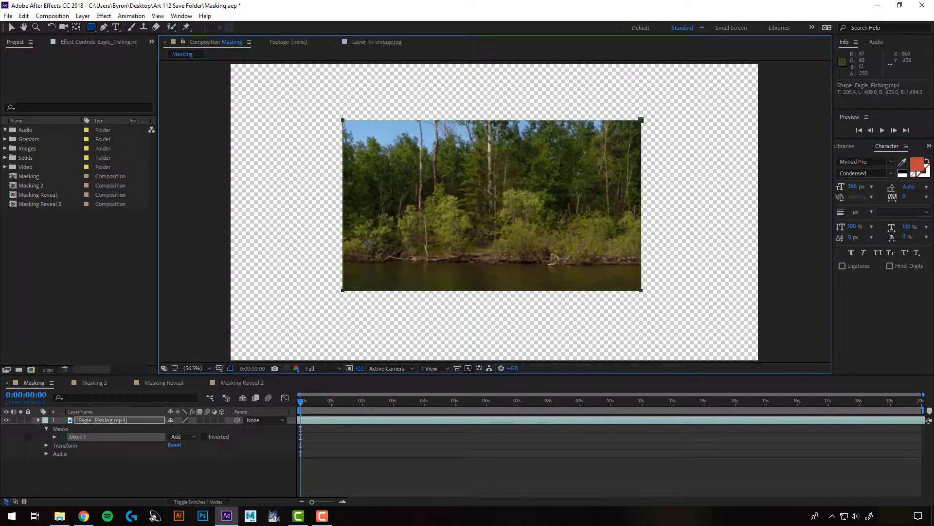
key(ctrl+z)
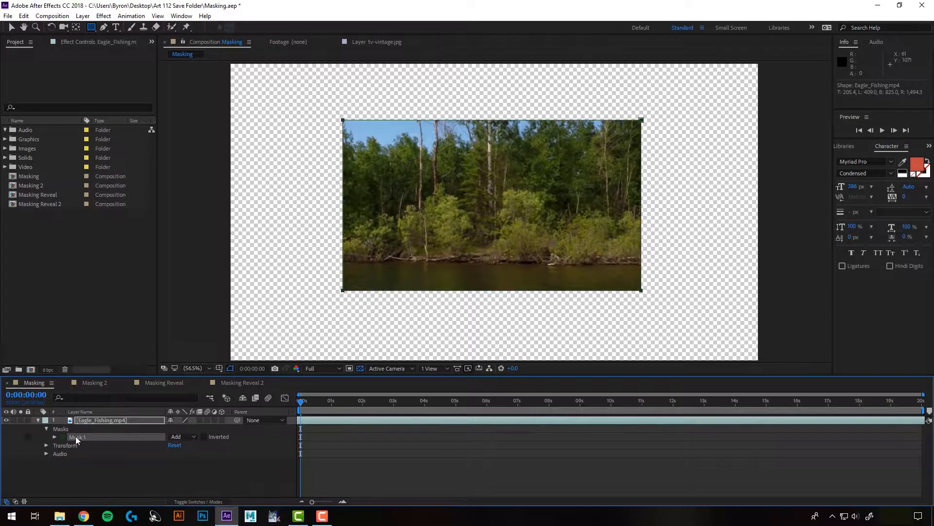
click(37, 419)
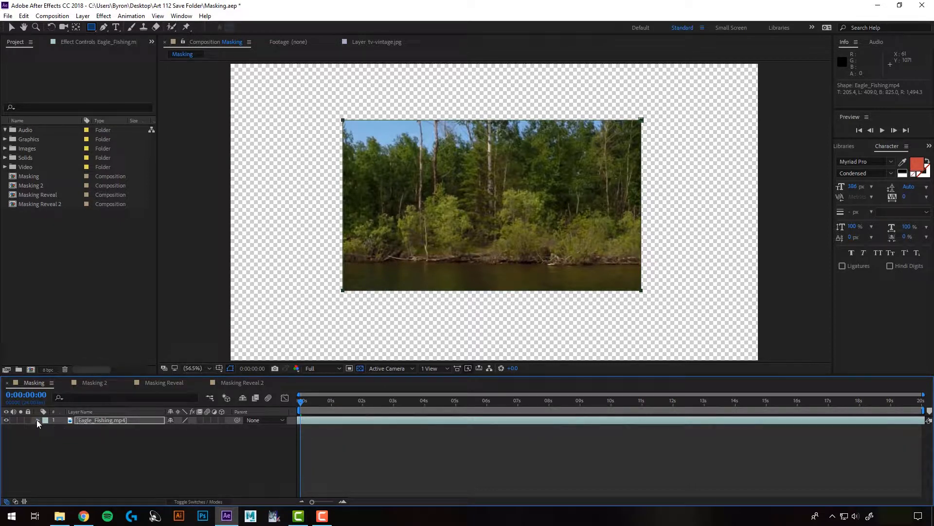
click(37, 419)
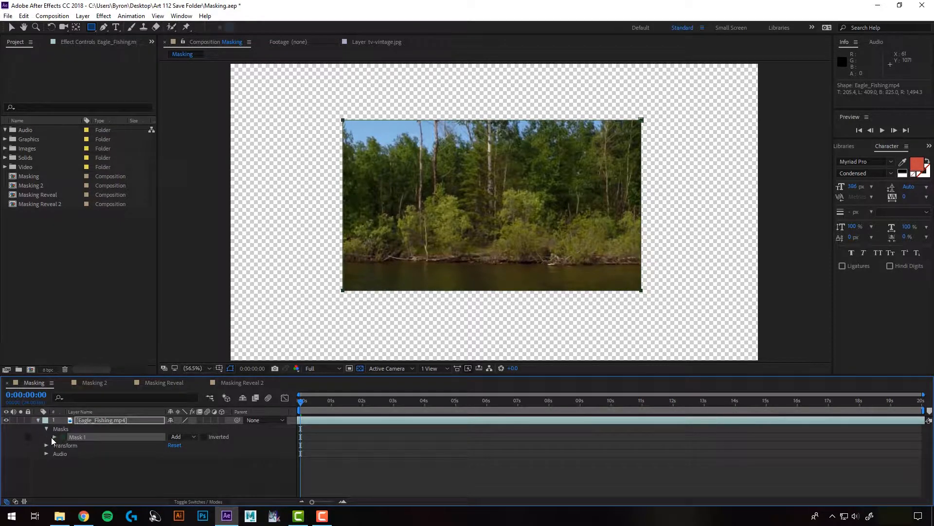
click(55, 436)
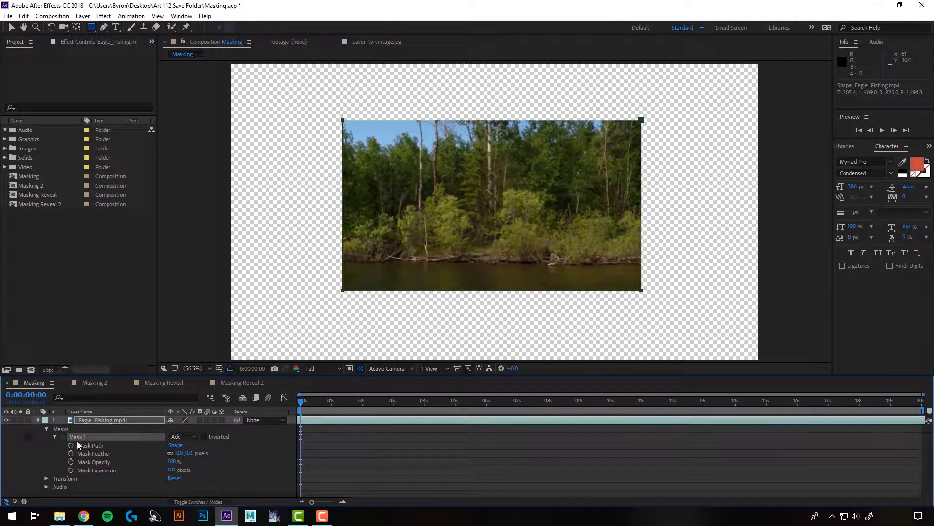
- Try Subtract mode on Mask 1 and return the mask to Add mode
click(193, 437)
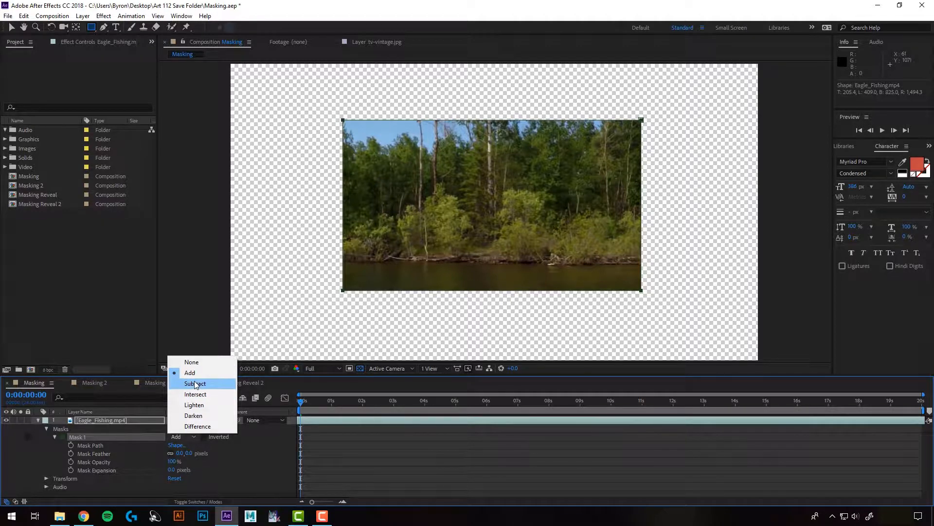
click(195, 384)
click(188, 435)
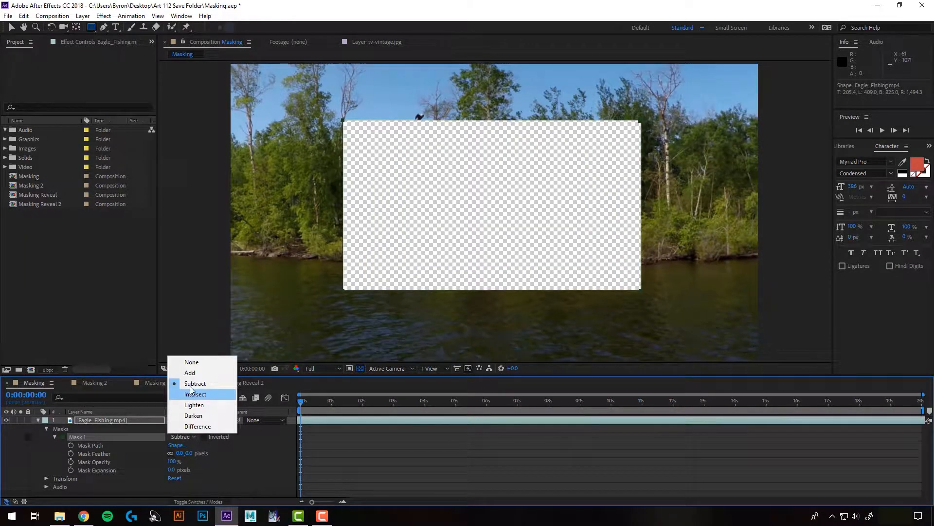
click(190, 372)
- Toggle Mask 1's Inverted option on and off to compare the results, leaving it on
click(204, 437)
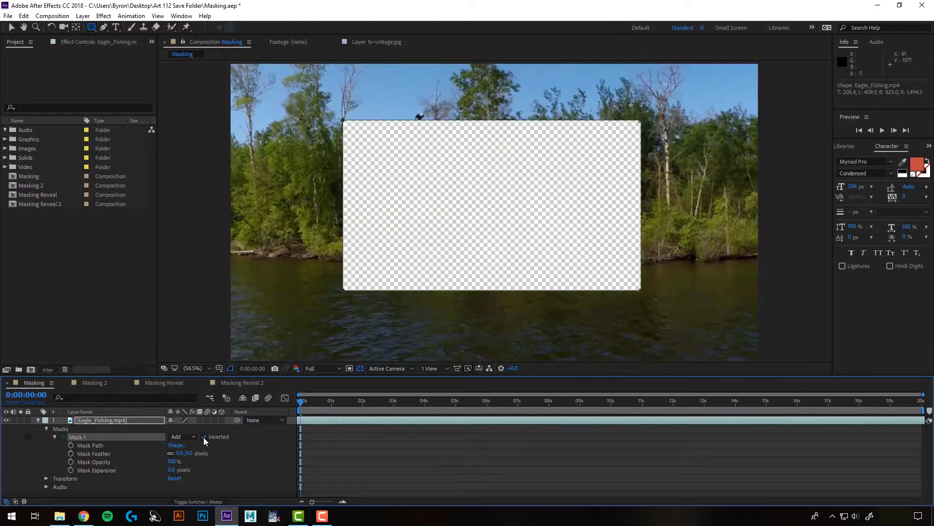
click(204, 437)
click(204, 437)
click(204, 436)
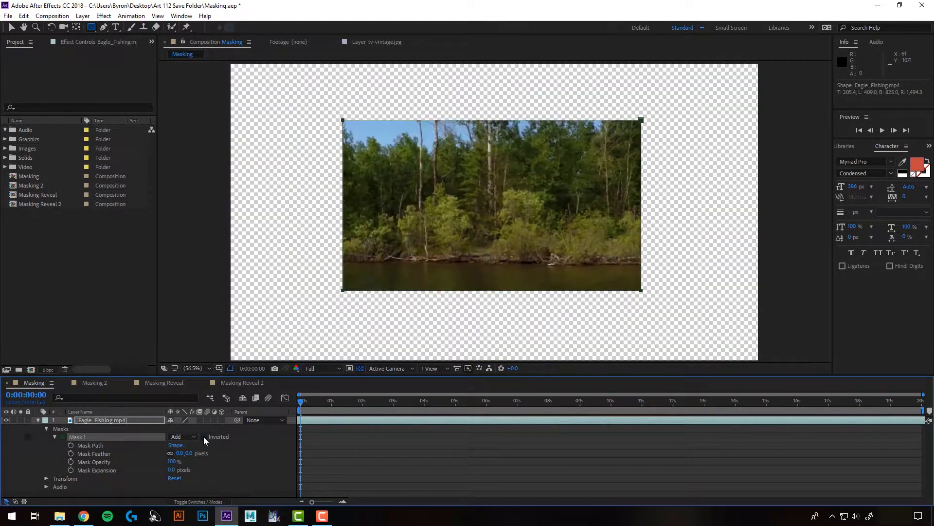
click(204, 437)
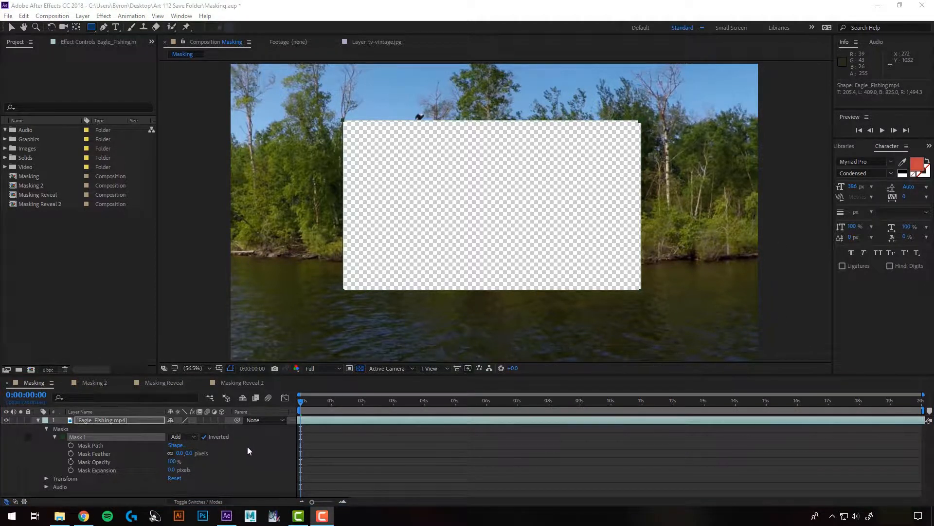
- Draw an elliptical mask about 839 by 827 px overlapping the rectangle's left part and set its mode to Subtract
drag(91, 27, 122, 46)
mouse_move(264, 112)
mouse_down()
mouse_move(413, 296)
mouse_move(507, 344)
mouse_move(494, 340)
mouse_move(500, 330)
mouse_move(495, 339)
mouse_up()
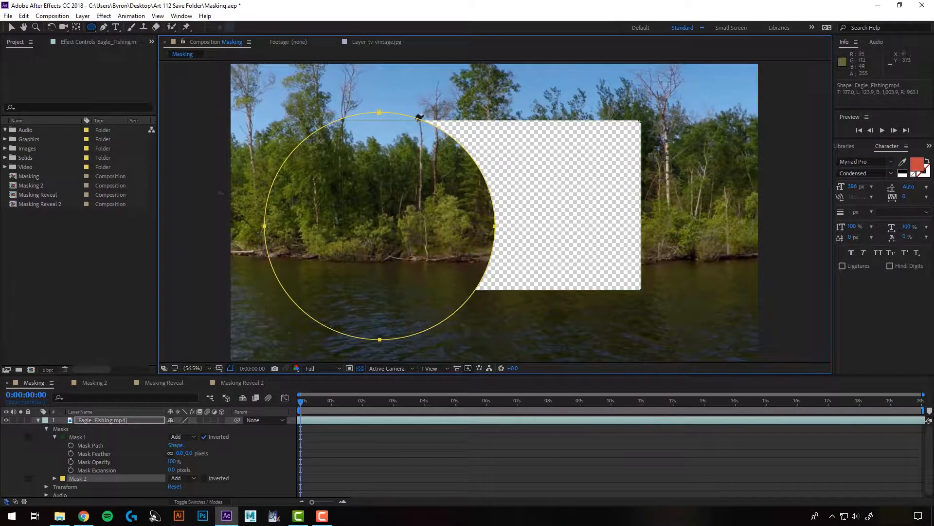
click(182, 478)
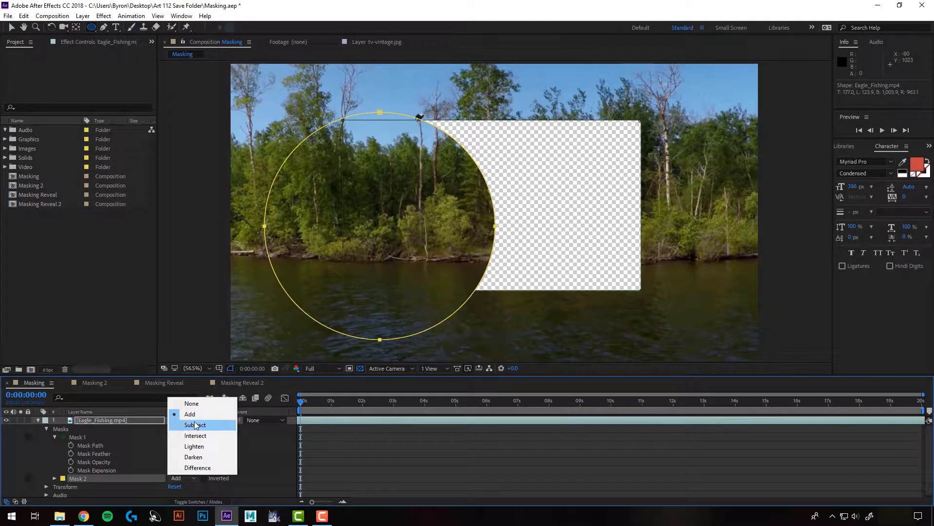
click(195, 425)
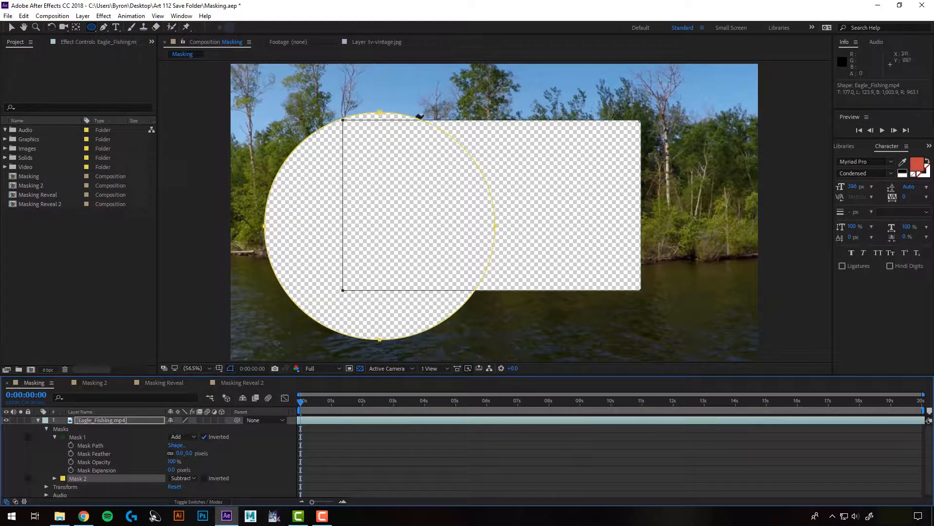
- Examine the bounding box values in Mask 1's Mask Shape settings and cancel the dialog
click(92, 444)
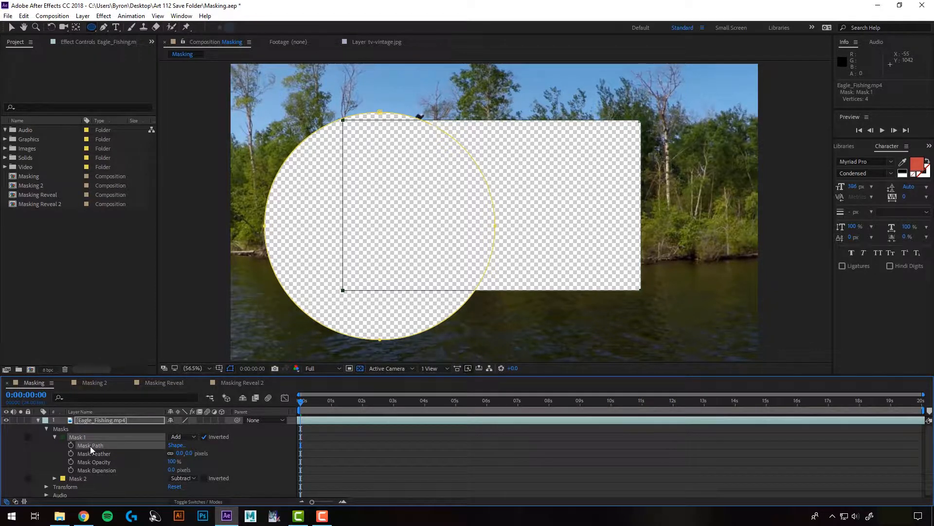
click(175, 445)
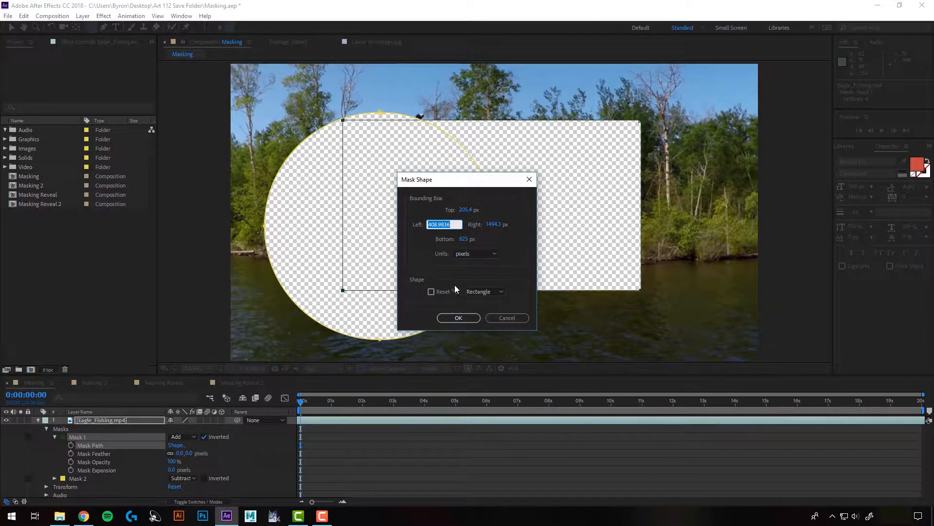
click(495, 318)
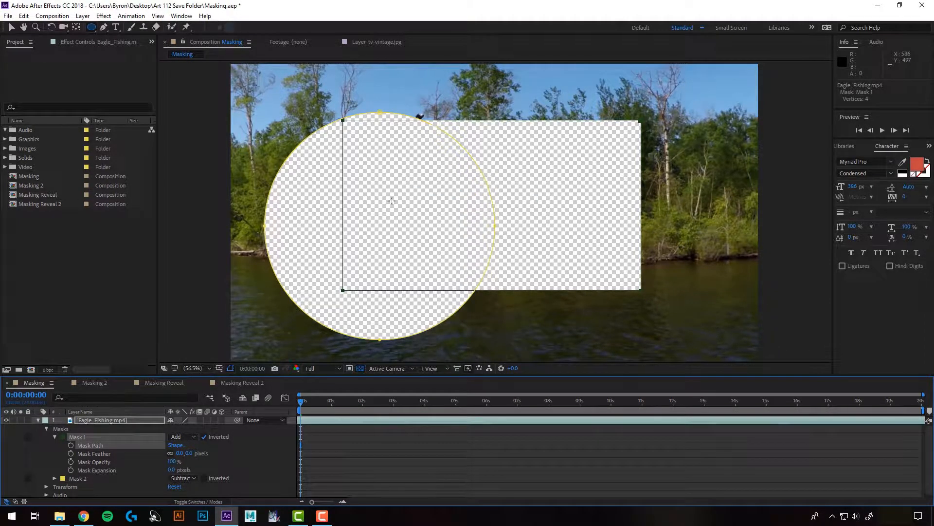
- Move the whole rectangular Mask 1 up and to the right, still overlapping the elliptical mask, and deselect it
click(11, 27)
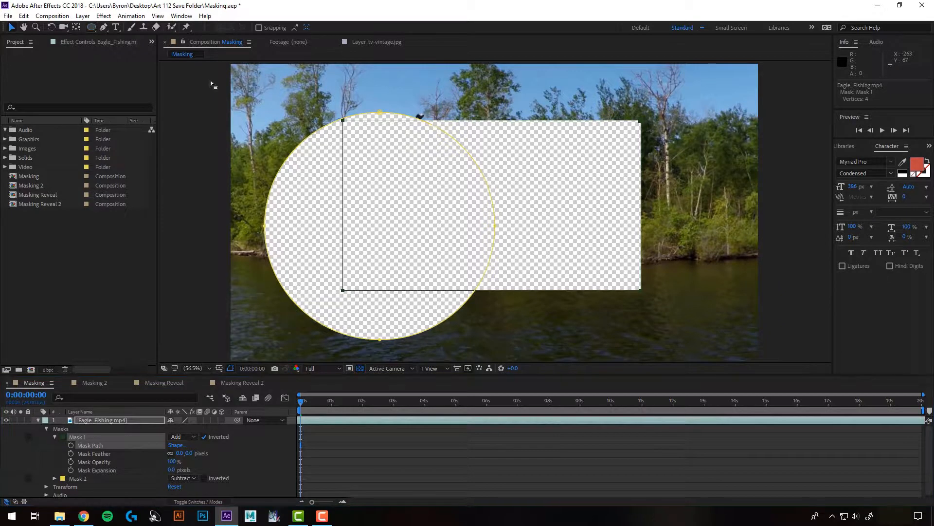
double_click(641, 121)
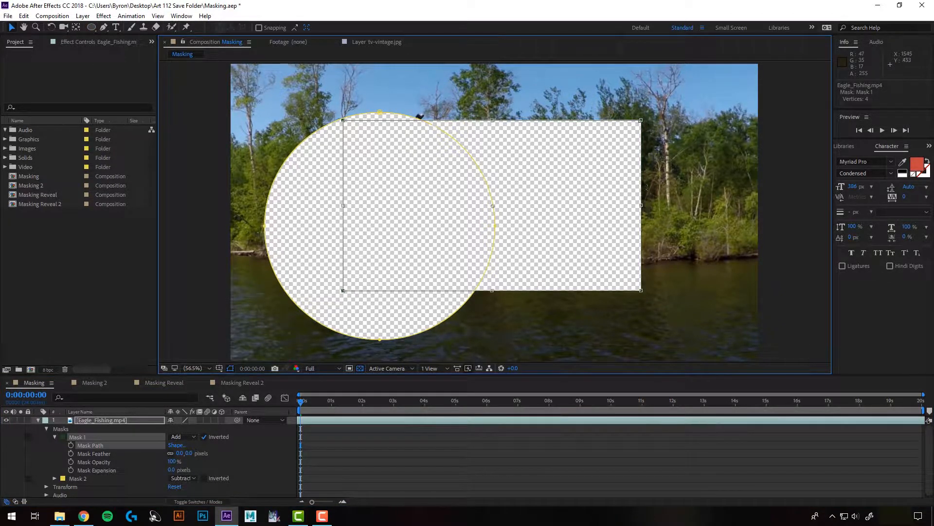
drag(557, 168, 626, 145)
click(384, 447)
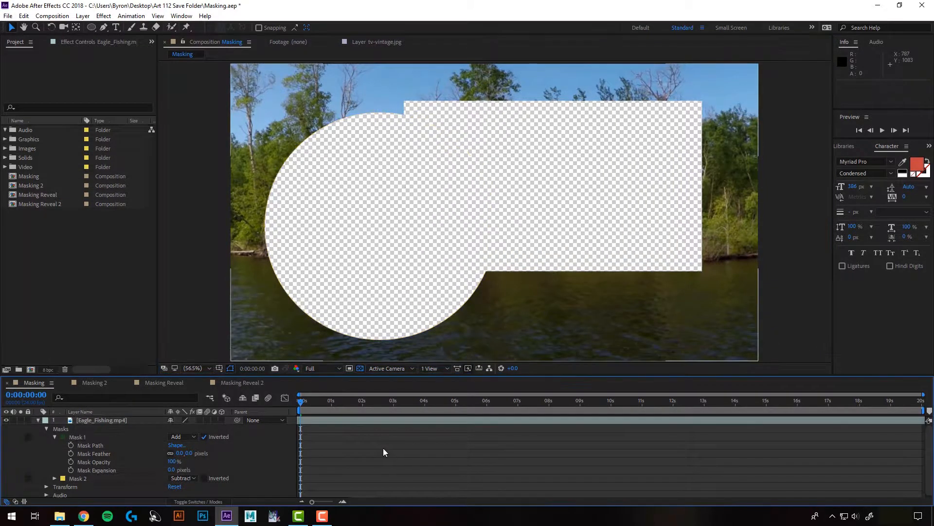
- Try moving Mask 1's upper-right corner vertex inward on the Eagle_Fishing.mp4 layer and undo the path edit
click(558, 310)
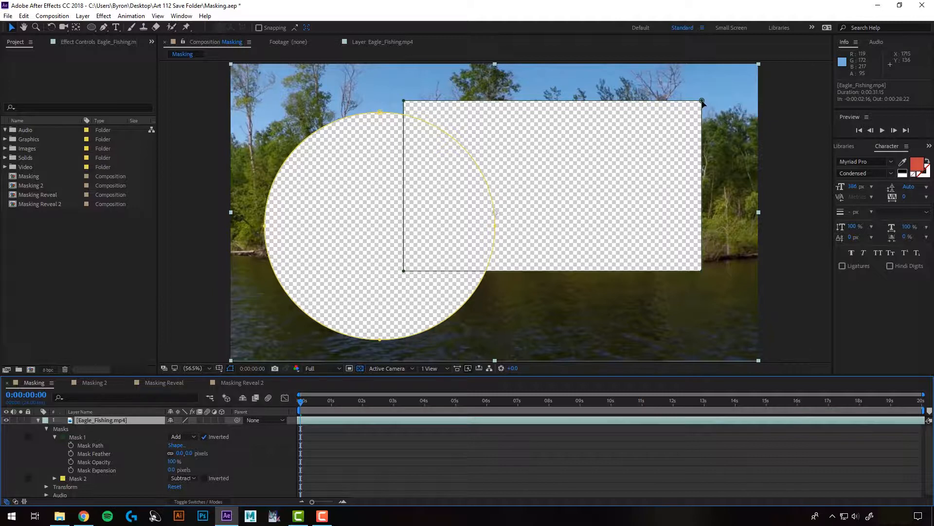
click(702, 101)
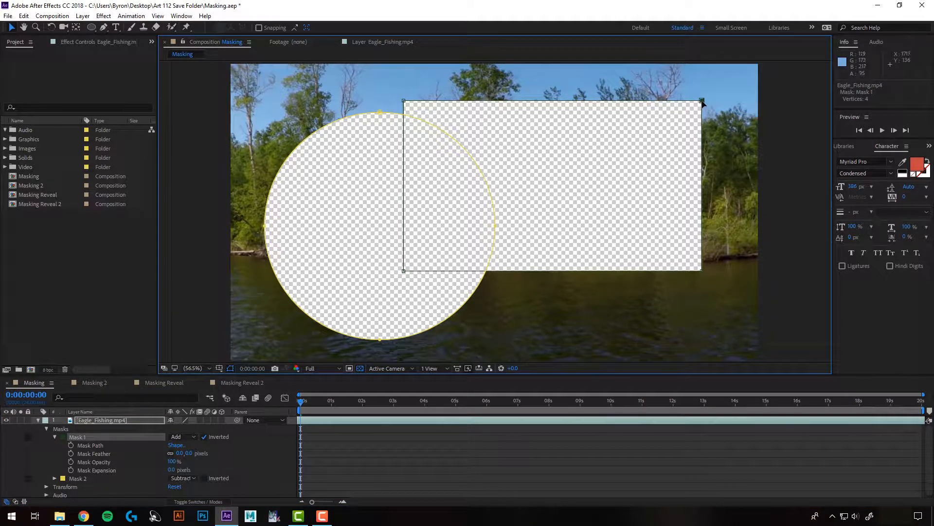
drag(702, 101, 669, 107)
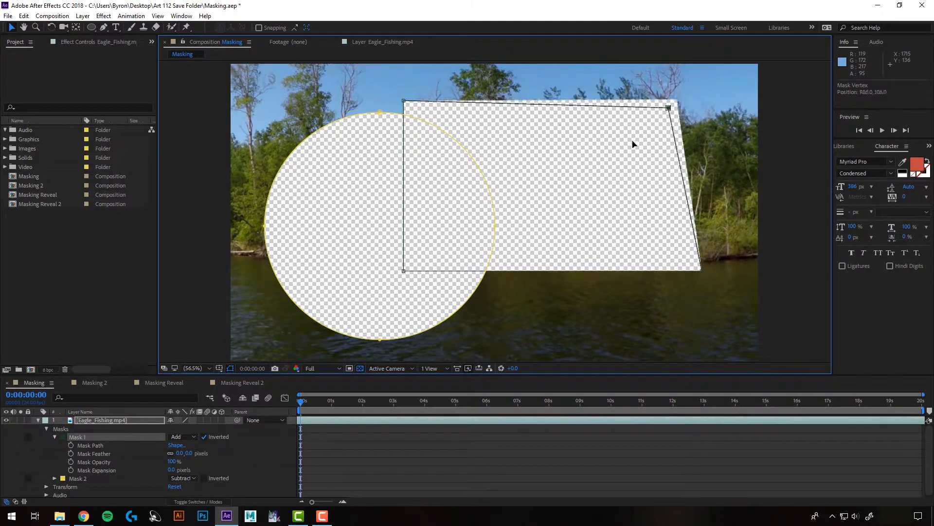
drag(633, 144, 567, 247)
key(ctrl+z)
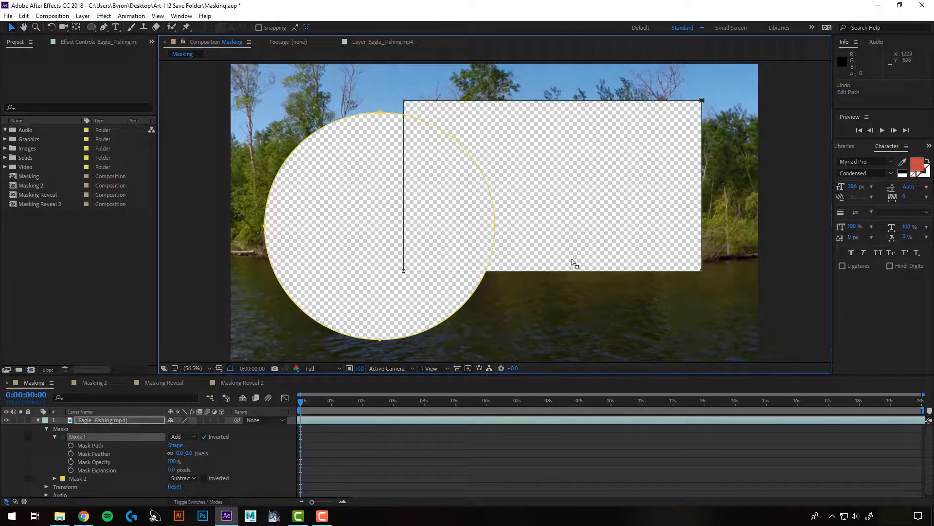
- Set Mask 1's feather to 65 pixels, opacity to 100% and expansion to 8 pixels
click(190, 454)
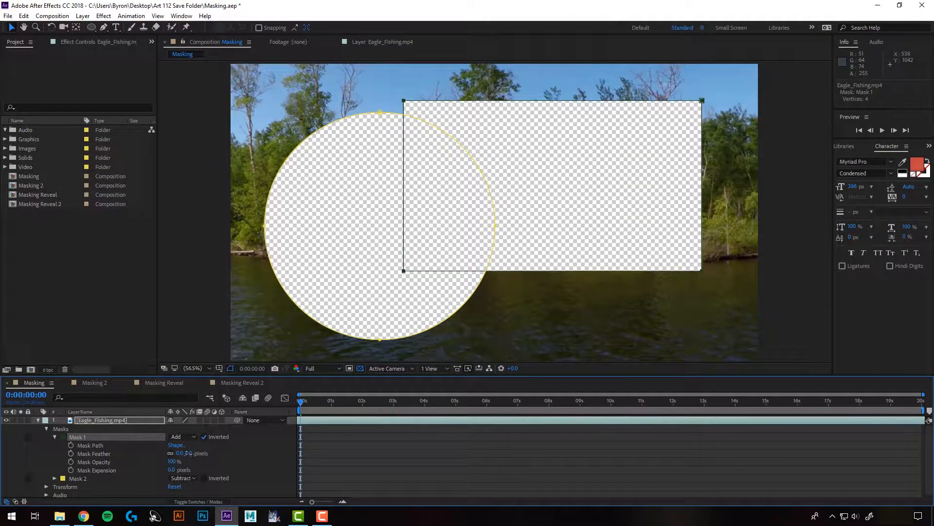
drag(189, 453, 222, 458)
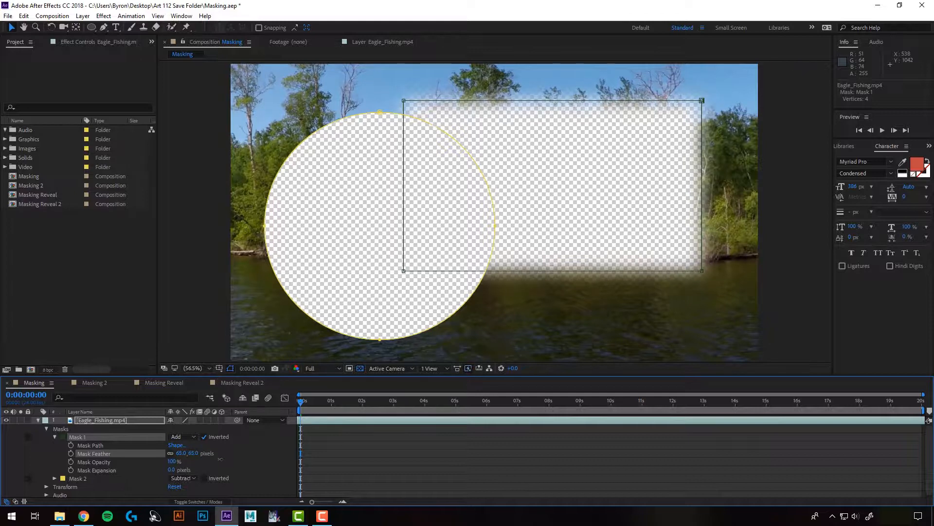
click(174, 462)
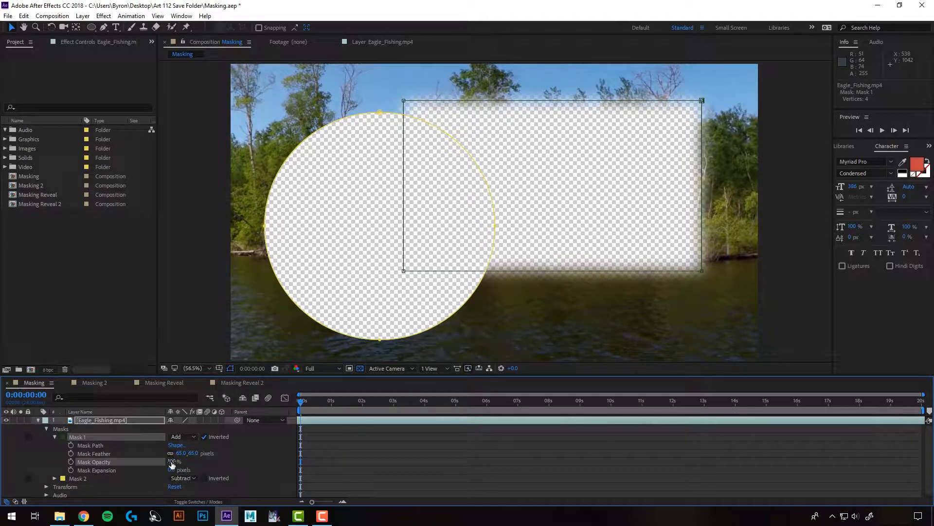
drag(172, 464, 205, 464)
click(108, 470)
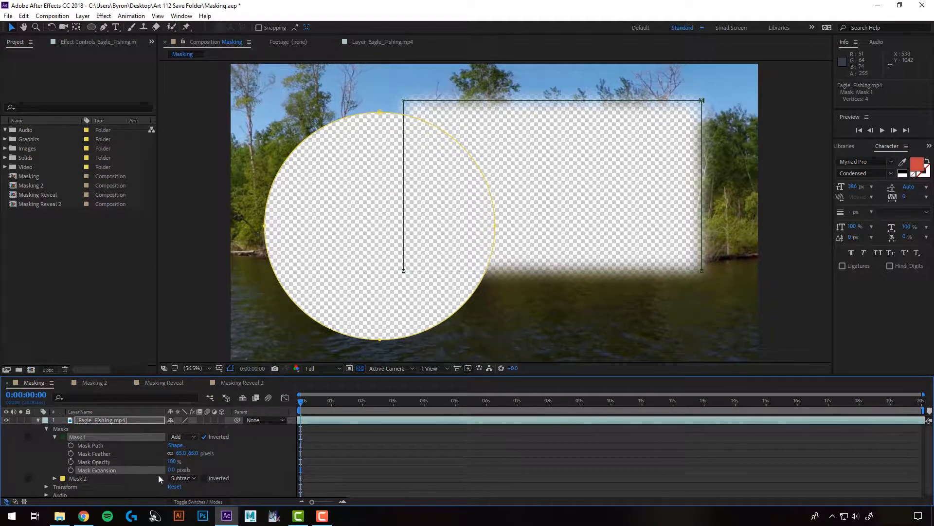
mouse_move(170, 470)
mouse_down()
mouse_move(160, 472)
mouse_move(184, 472)
mouse_move(117, 472)
mouse_move(172, 472)
mouse_up()
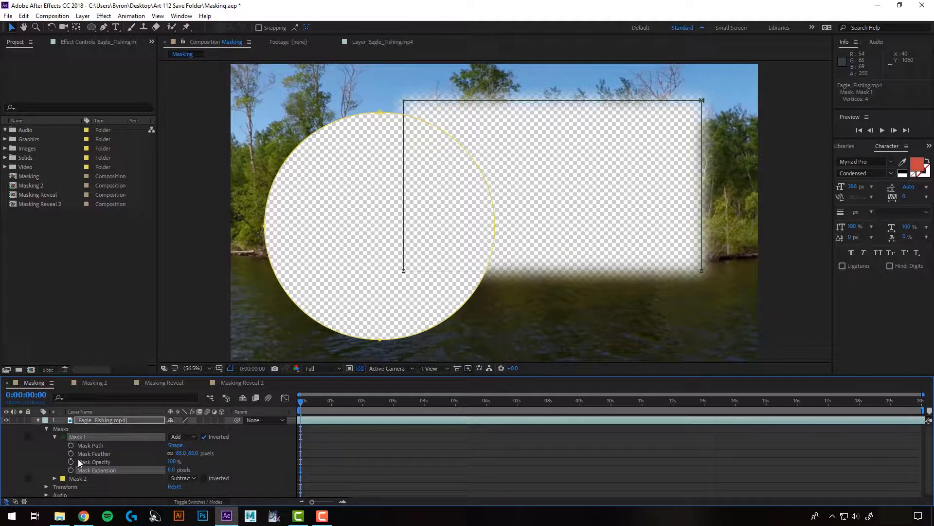
- Delete both Mask 1 and Mask 2 from the Eagle_Fishing.mp4 layer
shift+click(80, 478)
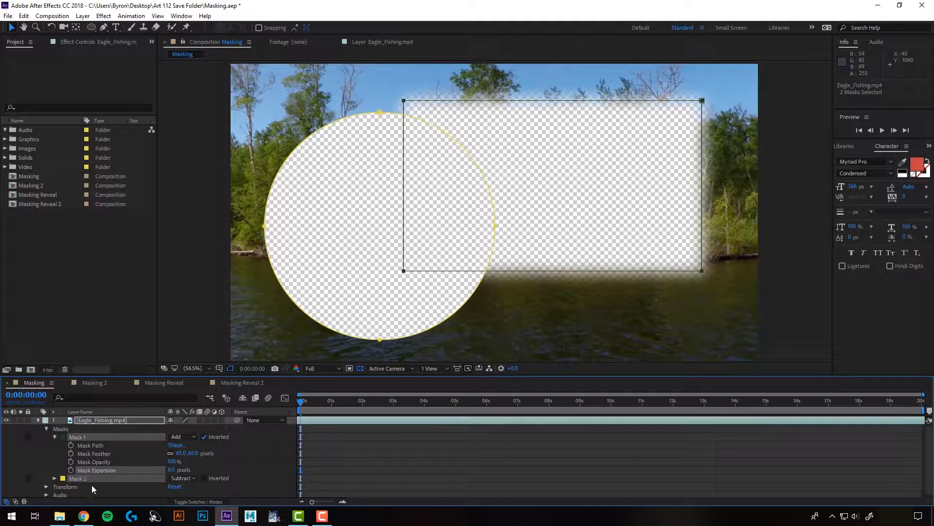
key(Delete)
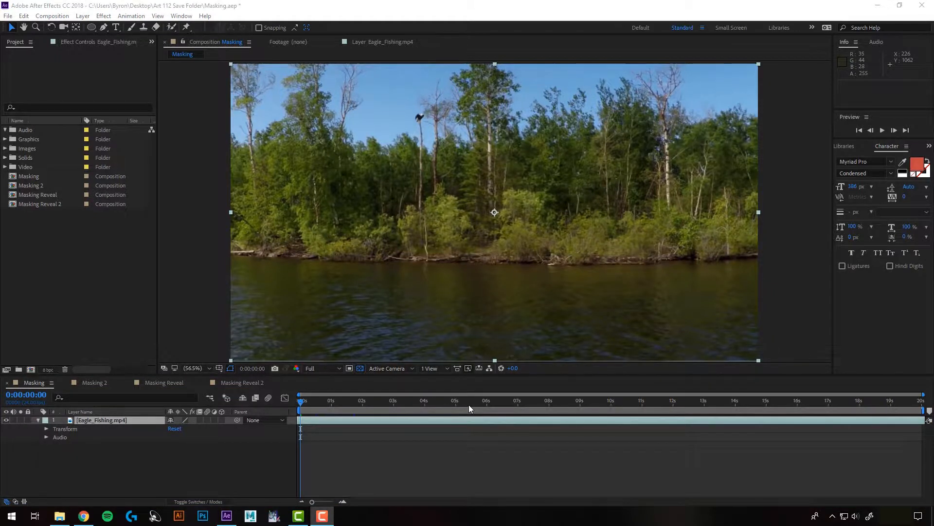
- Create a new solid layer coloured black (000000) above Eagle_Fishing.mp4 in the Masking composition
click(83, 18)
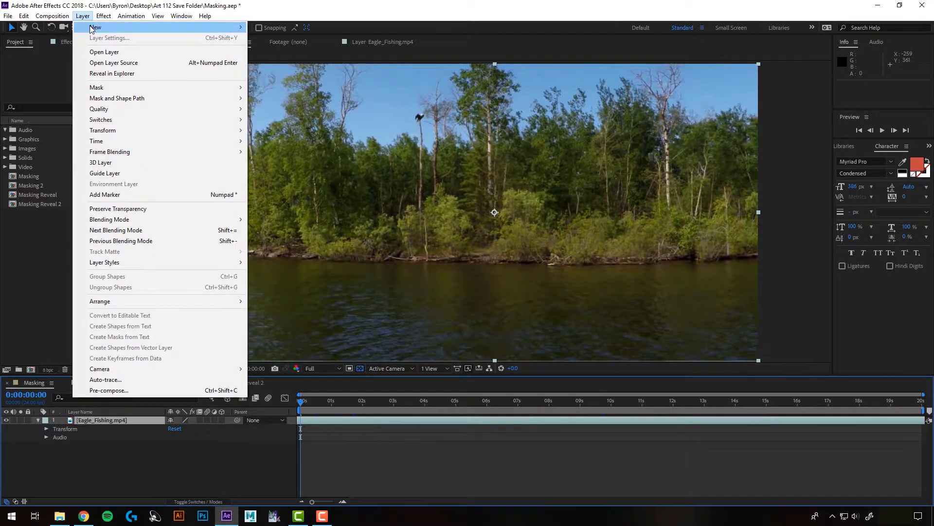
mouse_move(93, 29)
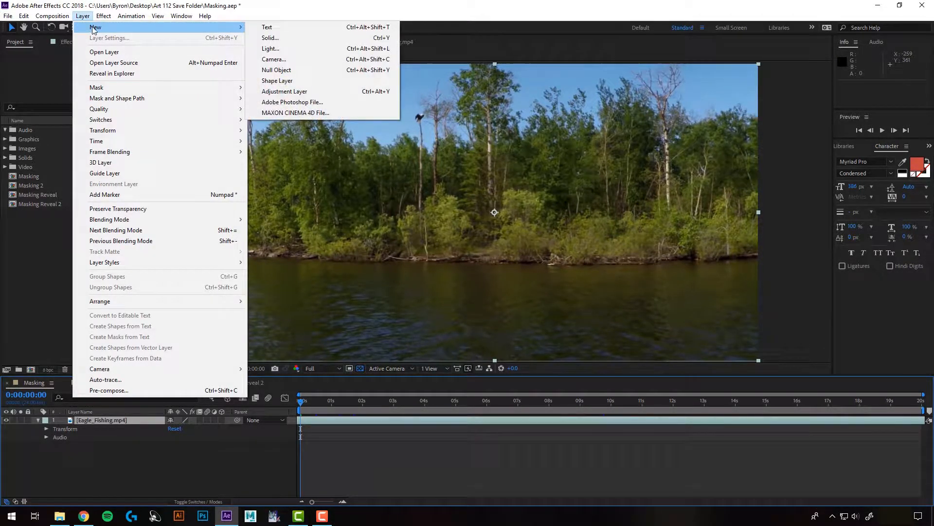
click(282, 38)
click(173, 192)
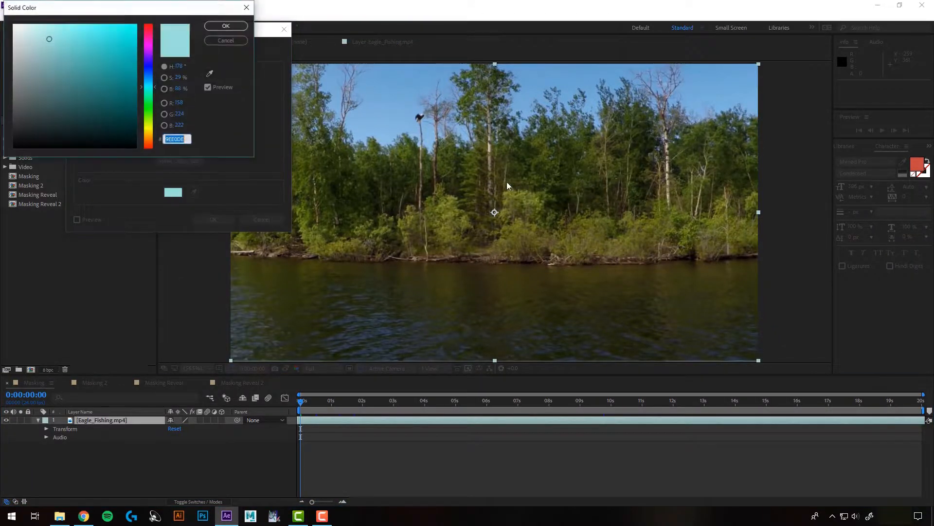
drag(21, 141, 4, 155)
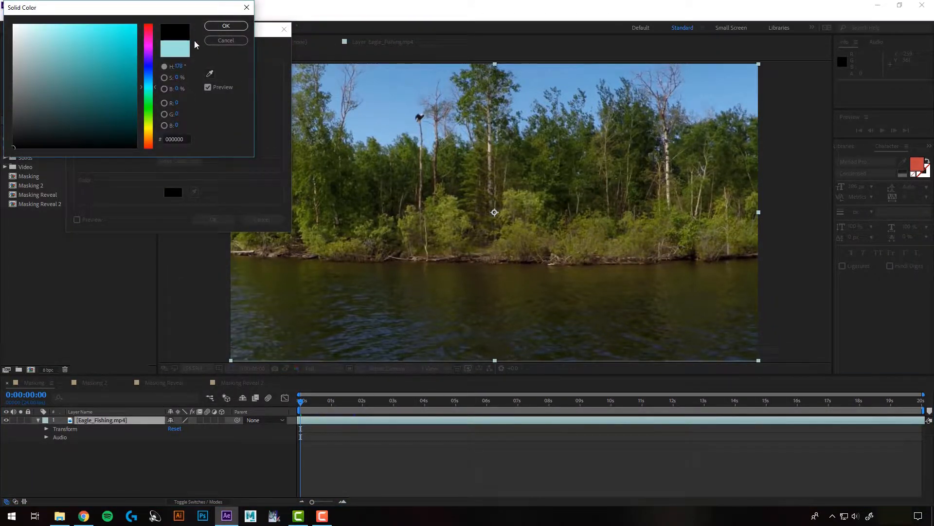
click(227, 26)
click(212, 219)
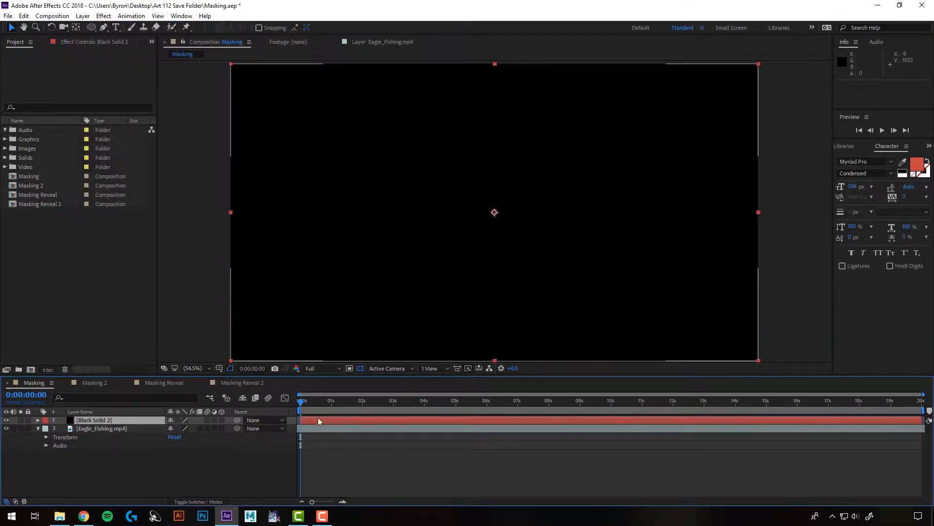
- Draw a nearly frame-filling elliptical mask, about 1950 by 1040 pixels, on the black solid
click(91, 27)
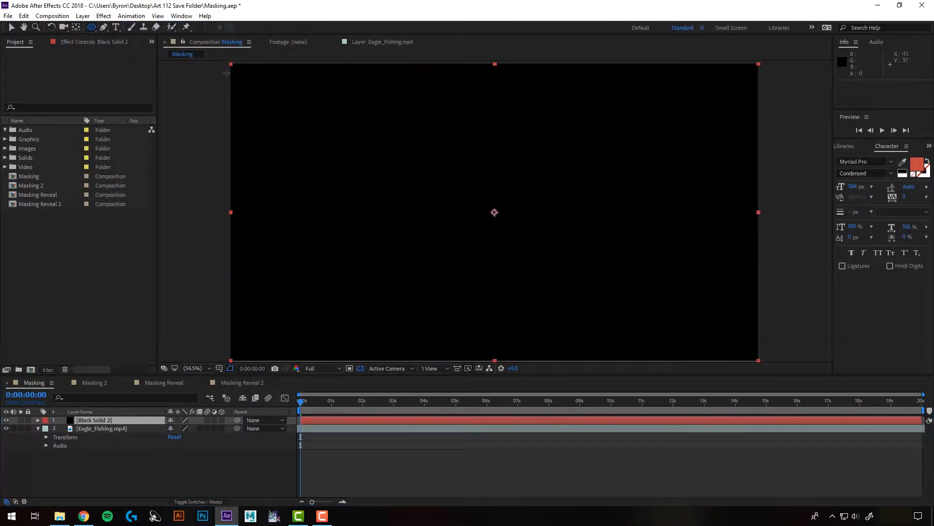
mouse_move(225, 71)
mouse_down()
mouse_move(292, 130)
mouse_move(603, 260)
mouse_move(775, 350)
mouse_move(762, 356)
mouse_up()
key(v)
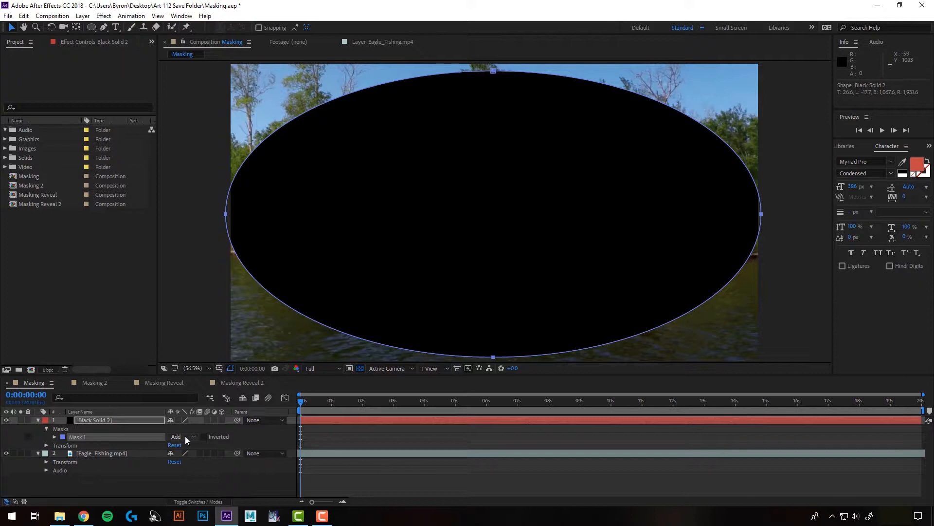
- Try inverting the black solid's elliptical mask, turn inversion off again, and set the mask mode to Subtract
click(204, 436)
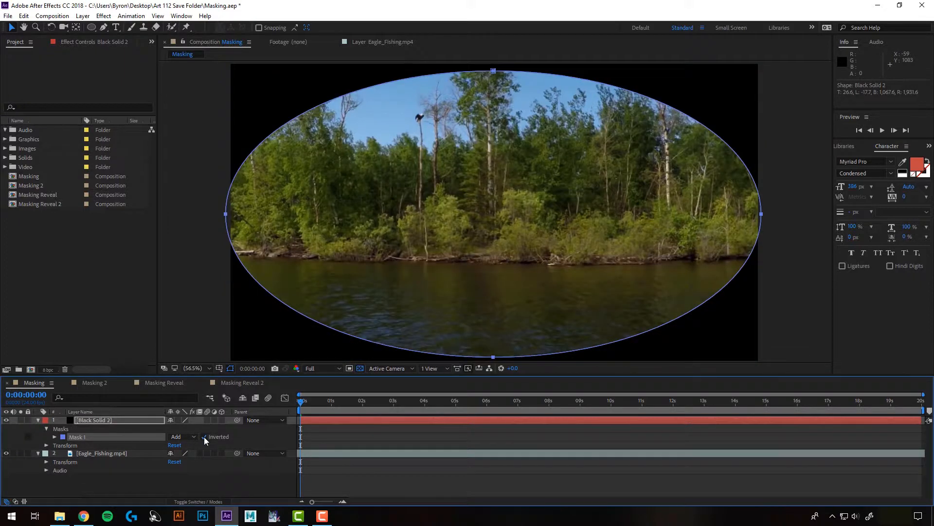
click(203, 436)
click(181, 436)
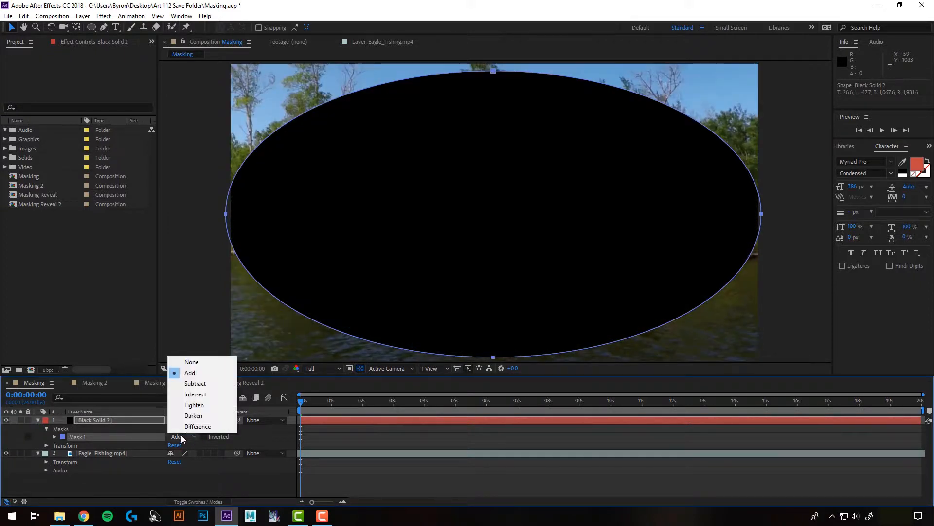
click(191, 384)
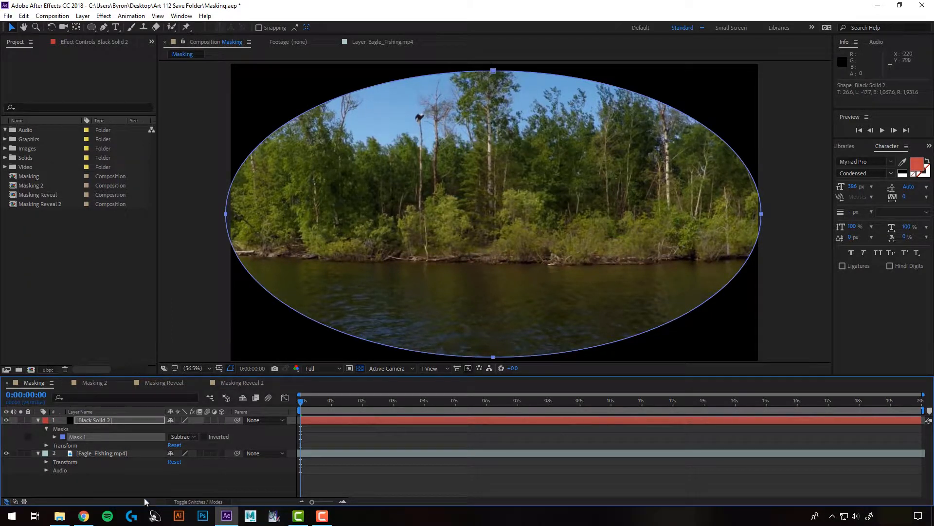
- Soften the black solid's elliptical mask with a 144-pixel feather, keeping its mask opacity at 100%
click(54, 436)
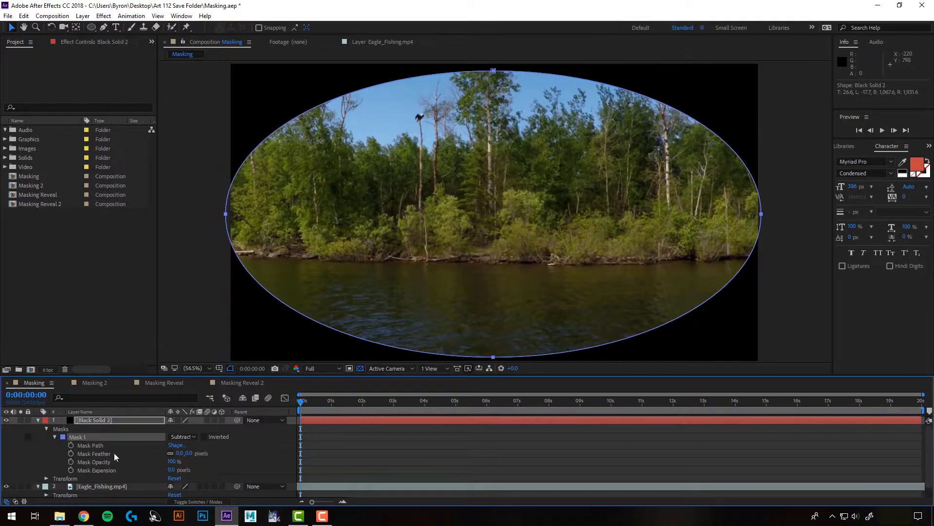
drag(180, 453, 250, 442)
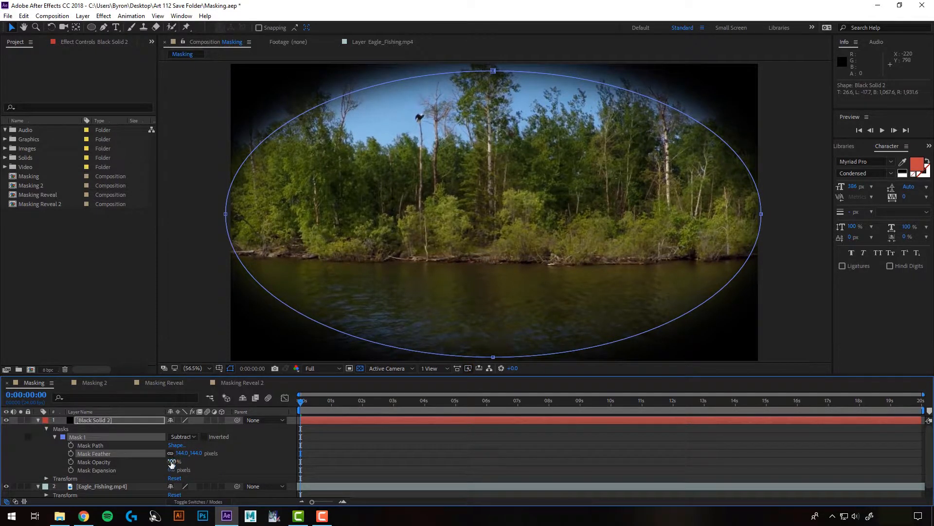
drag(169, 461, 196, 461)
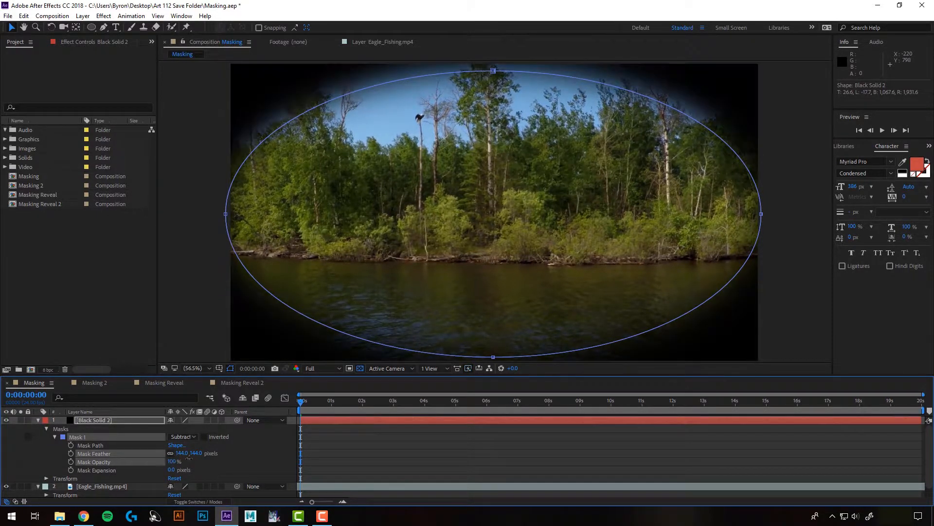
- Set the black solid layer's opacity to 73% for a subtler vignette and deselect the layer
click(86, 421)
key(t)
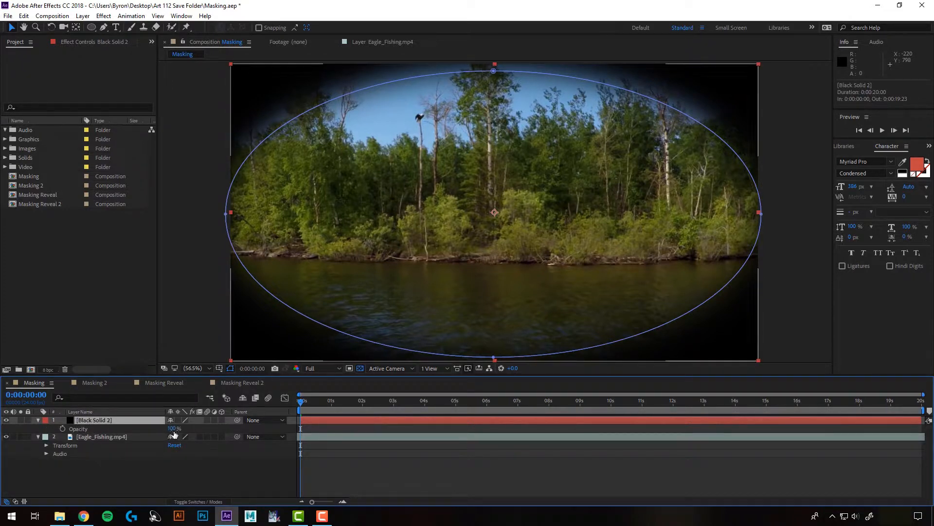
drag(172, 428, 163, 430)
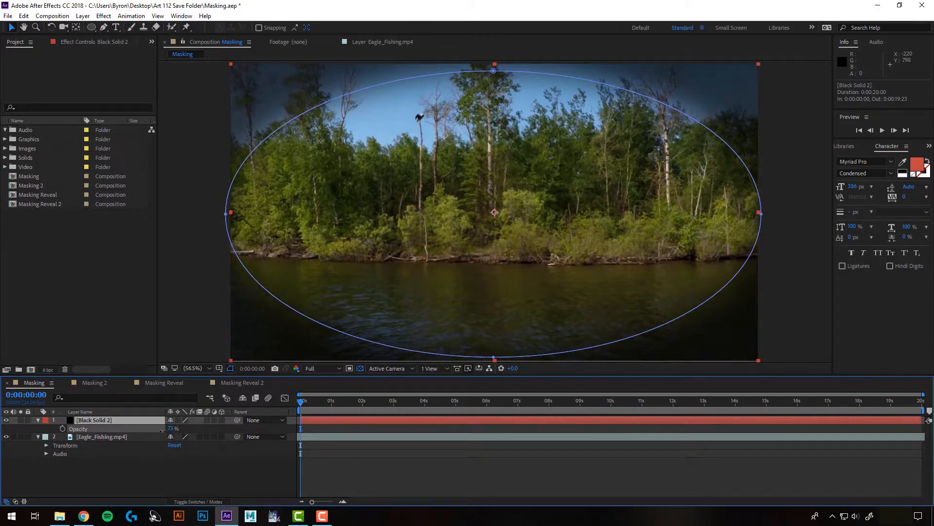
click(193, 477)
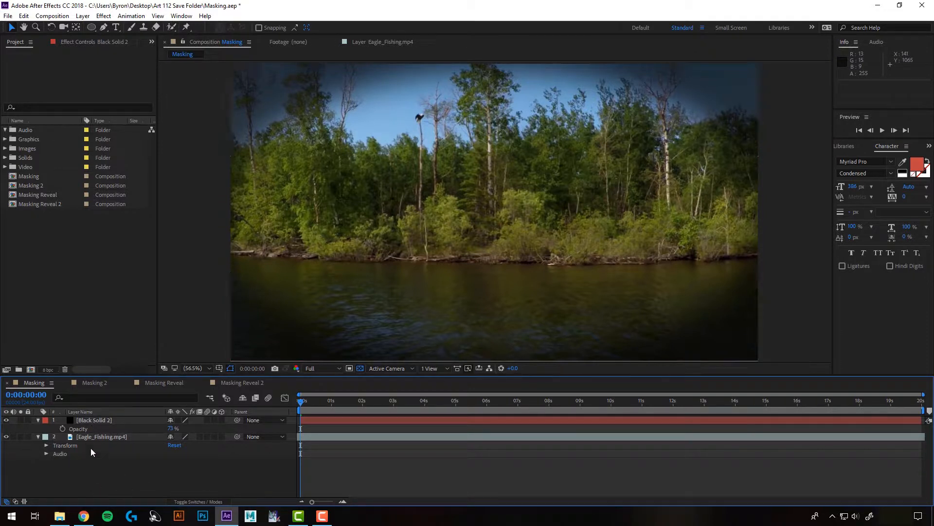
- Delete the elliptical Mask 1 from the black solid and set the layer's opacity to 100%
click(92, 419)
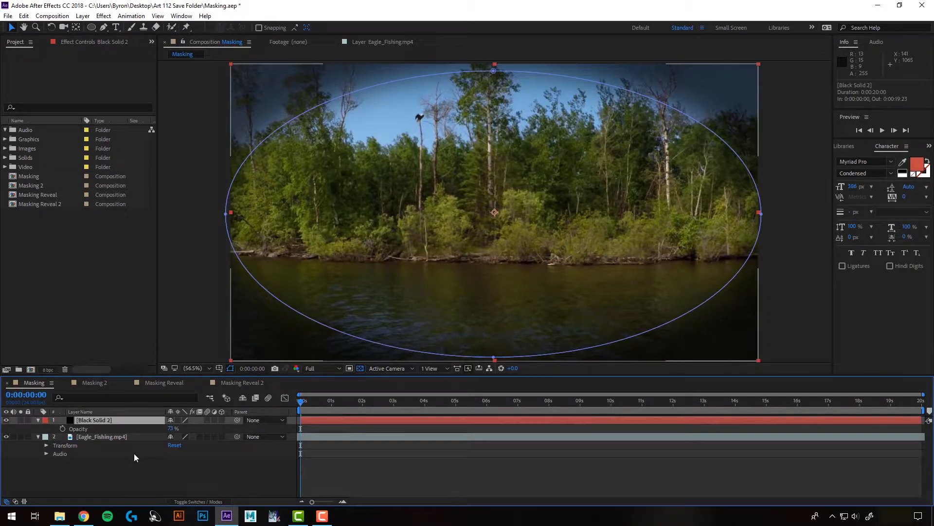
key(m)
click(104, 428)
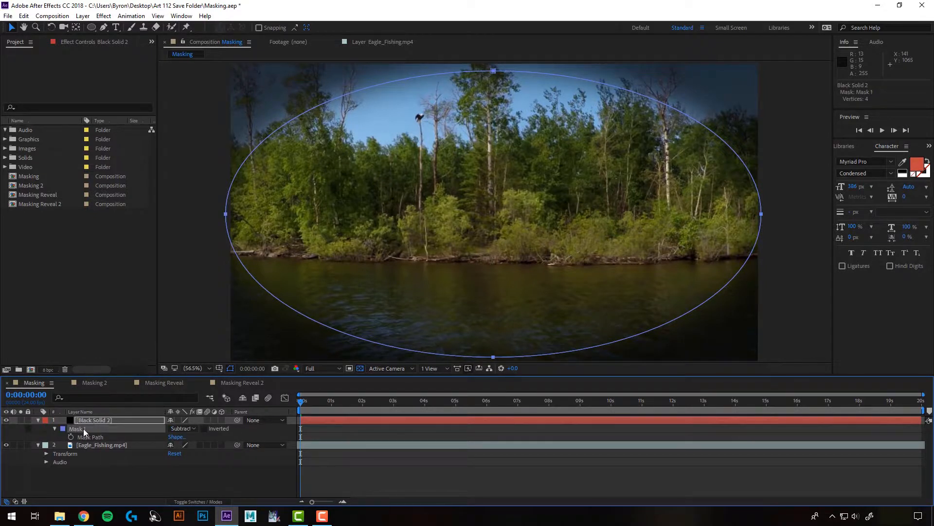
key(Delete)
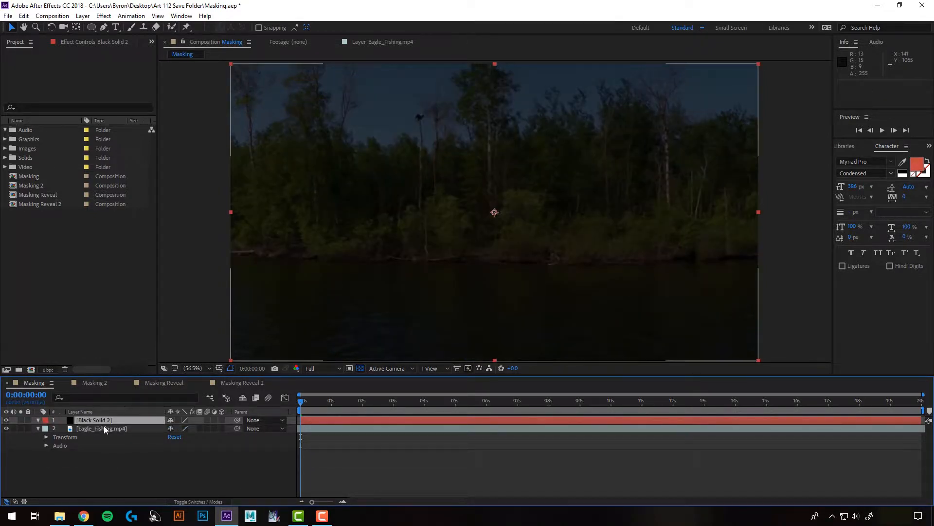
click(97, 420)
key(t)
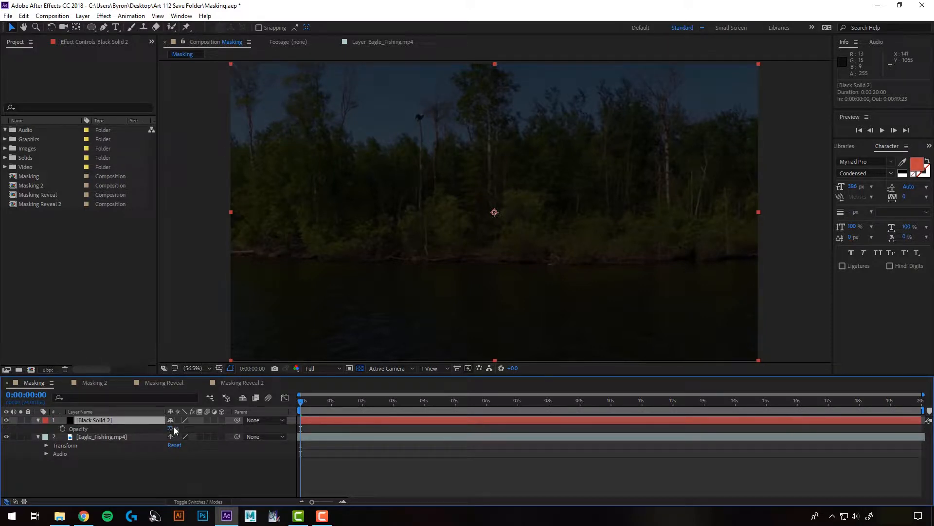
drag(170, 429, 258, 454)
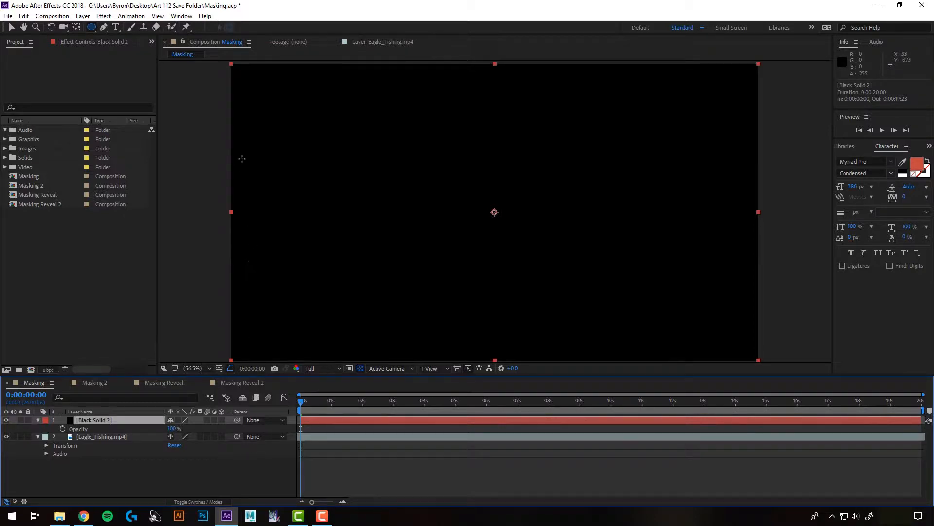
- Draw two similar-sized circular masks on the black solid and place them side by side, slightly overlapping, like binoculars
drag(305, 93, 455, 320)
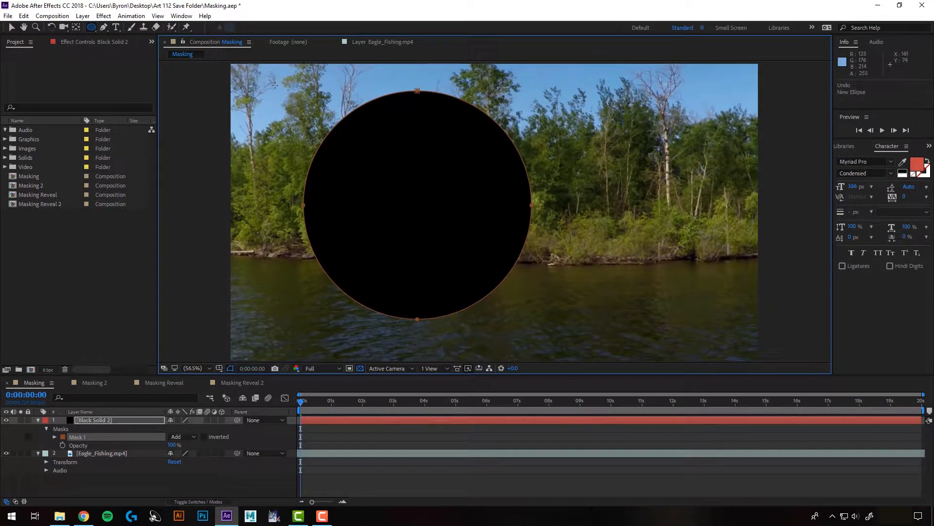
drag(275, 81, 505, 313)
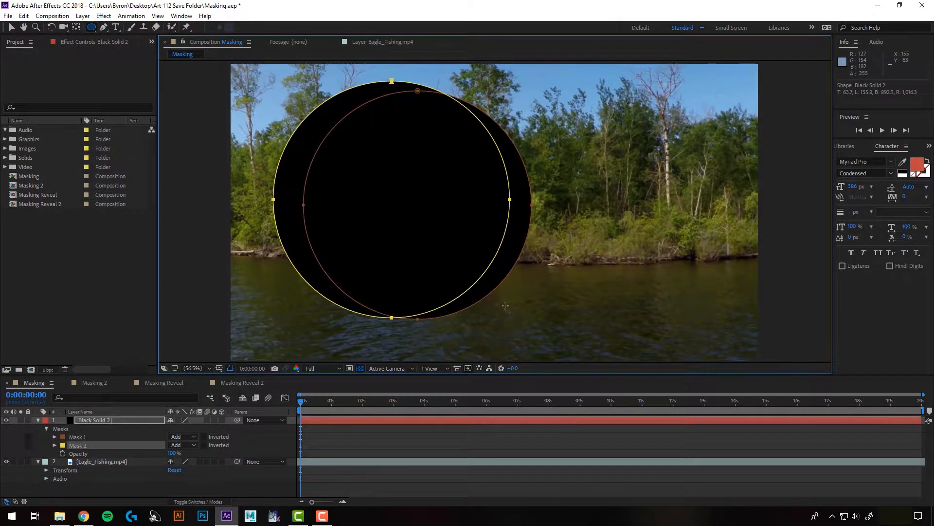
click(13, 28)
drag(377, 190, 429, 194)
double_click(389, 81)
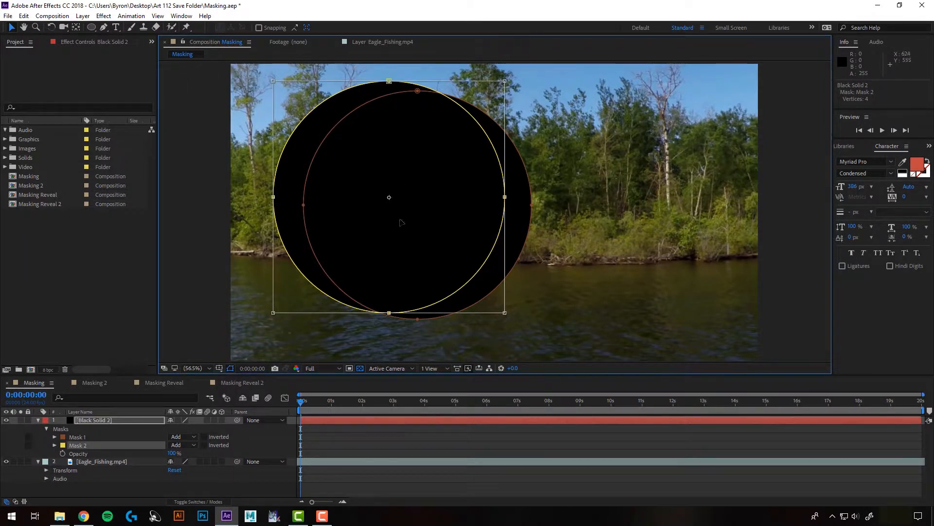
drag(365, 221, 586, 231)
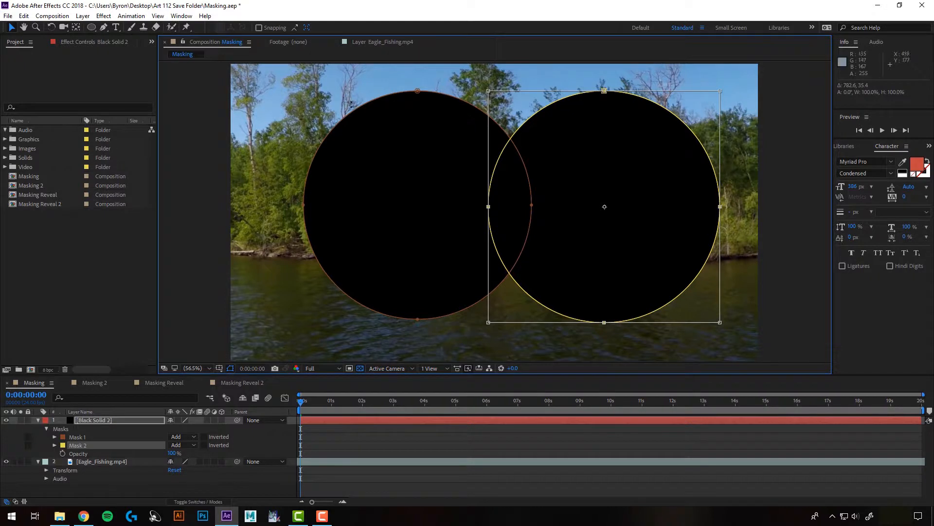
double_click(418, 89)
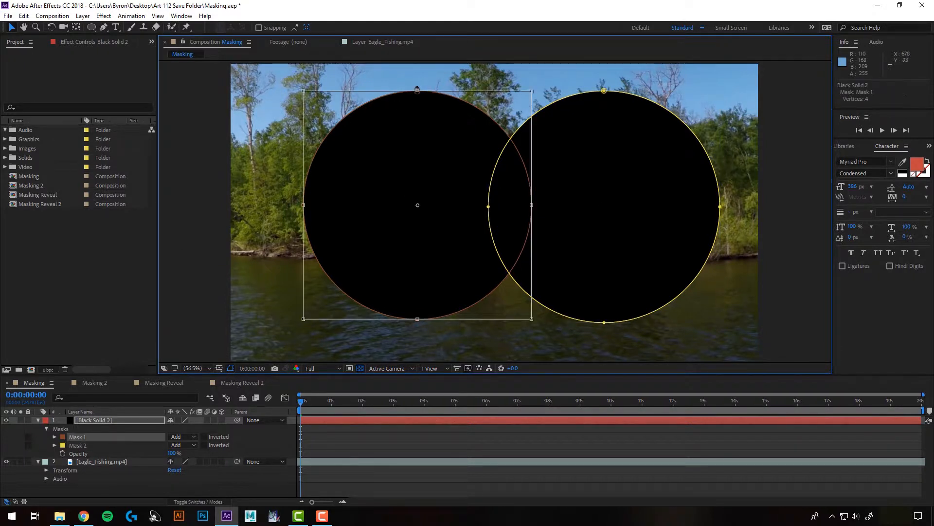
drag(373, 248, 358, 256)
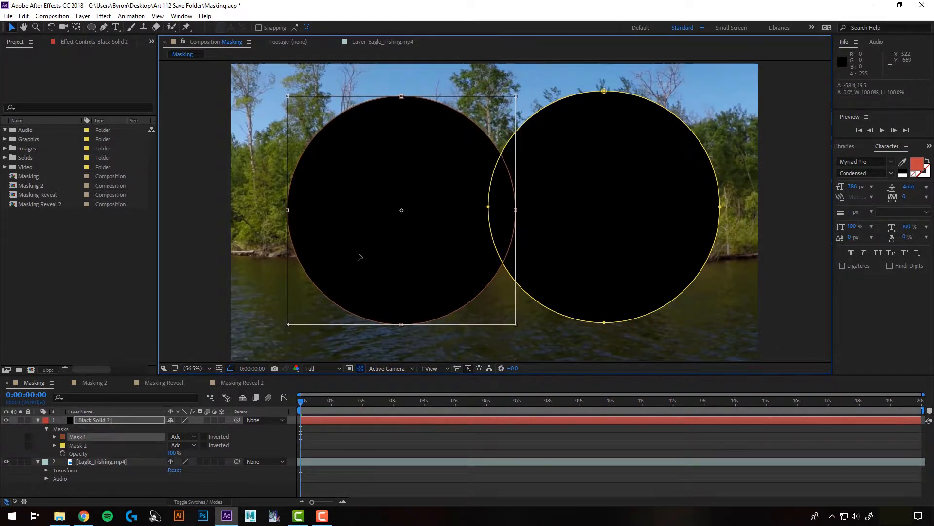
- Set both Mask 1 and Mask 2 on the black solid to Subtract mode and deselect the layer
click(354, 422)
click(183, 436)
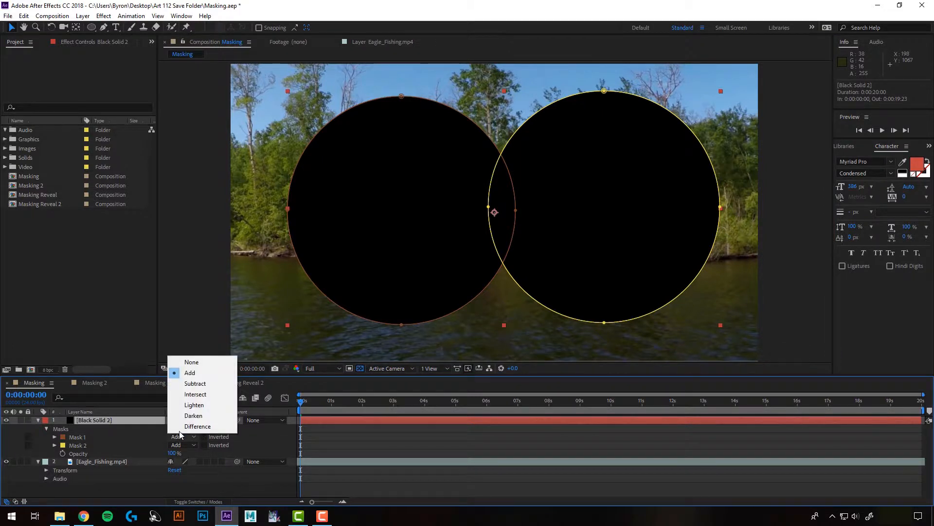
click(194, 384)
click(181, 445)
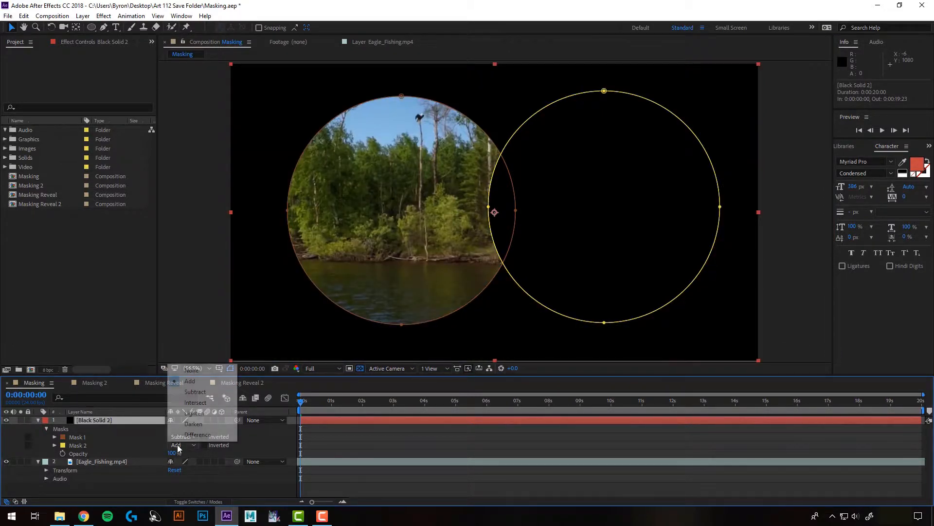
click(201, 393)
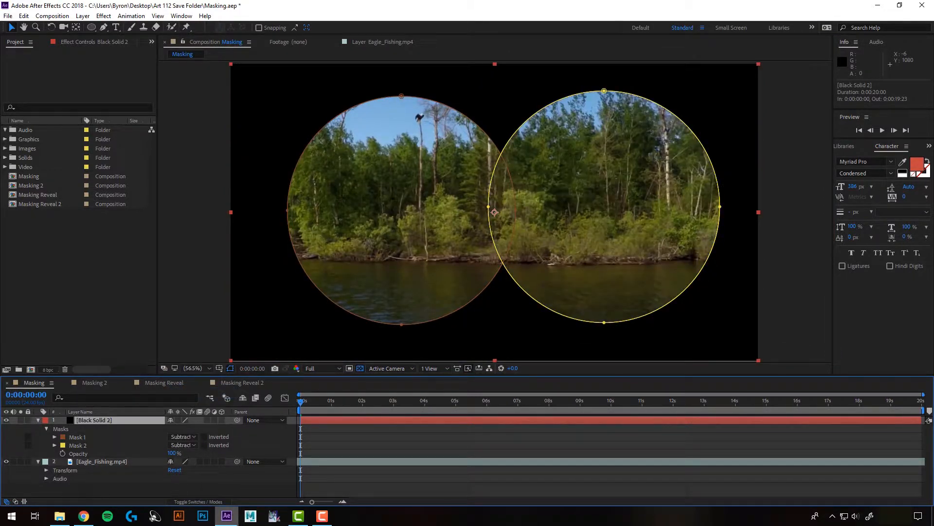
click(781, 249)
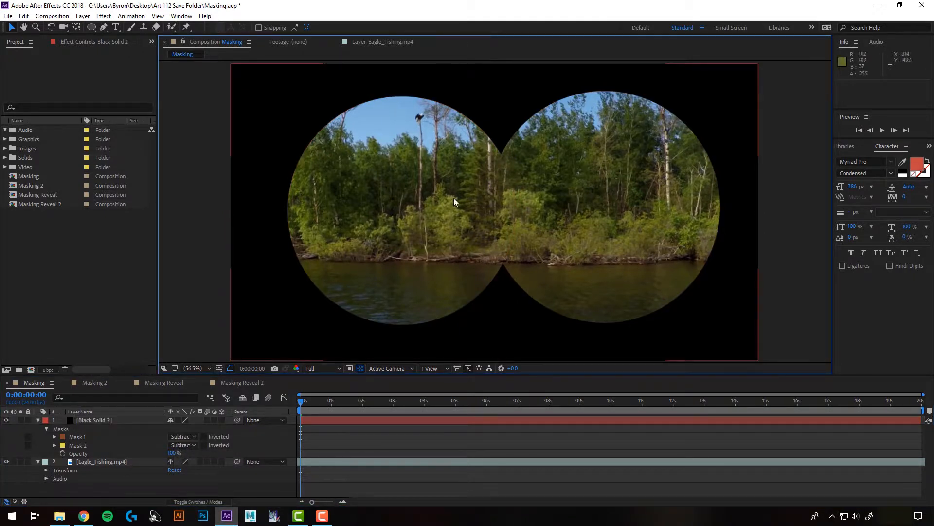
- Feather Mask 1 and set Mask 2's feather to 58 pixels, and preview the binocular effect
click(54, 437)
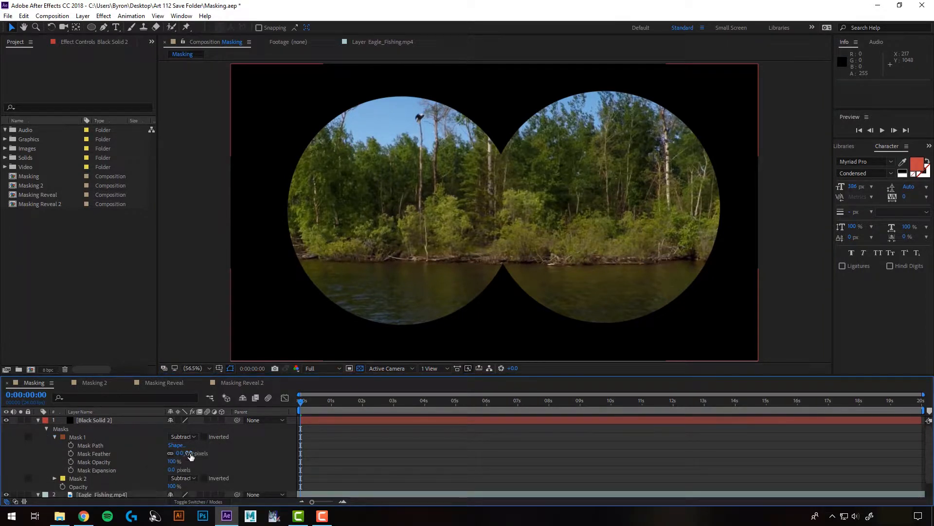
drag(190, 455, 327, 402)
click(54, 478)
scroll(155, 460, down, 3)
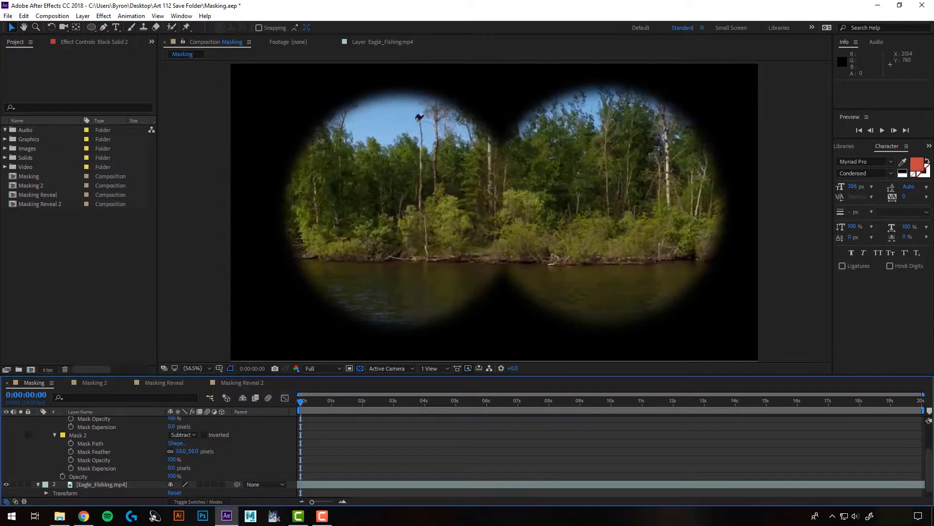
click(883, 131)
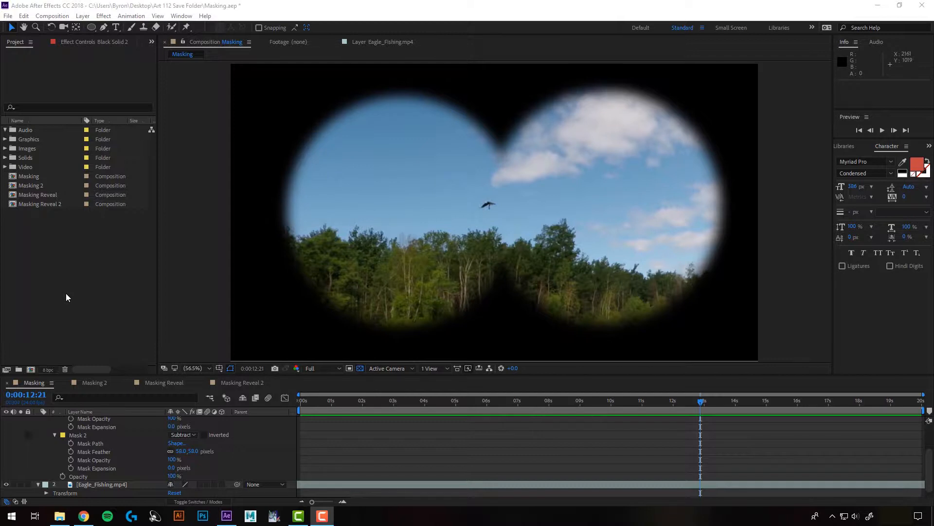
- Open the Masking 2 composition and scrub its timeline to 0:00:03:14
click(96, 383)
drag(350, 404, 423, 402)
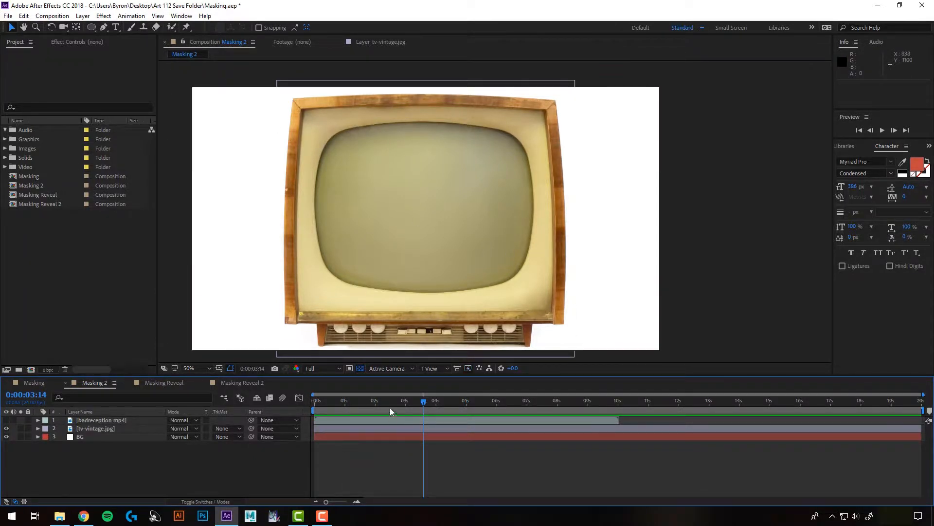
- Make the badreception.mp4 layer visible, preview its footage from the start, and toggle it off and on to compare with the television
click(95, 420)
click(6, 420)
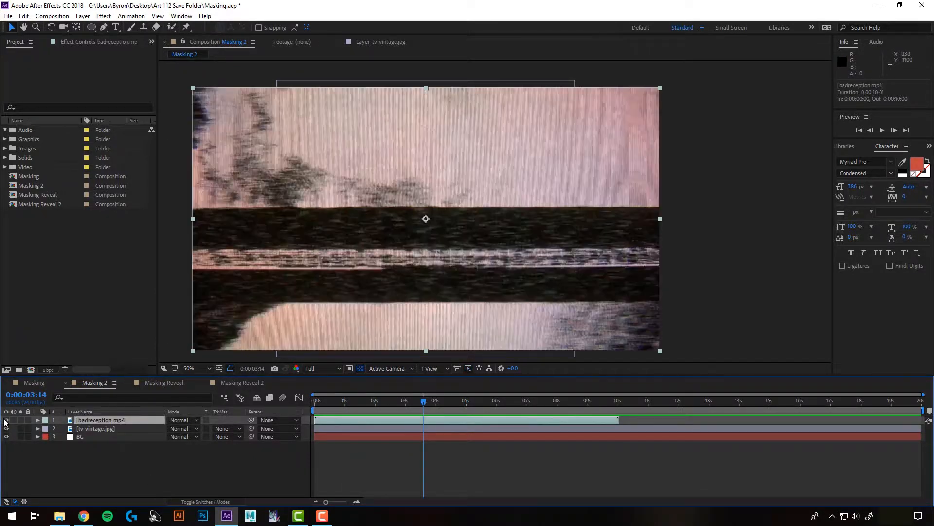
drag(333, 402, 312, 399)
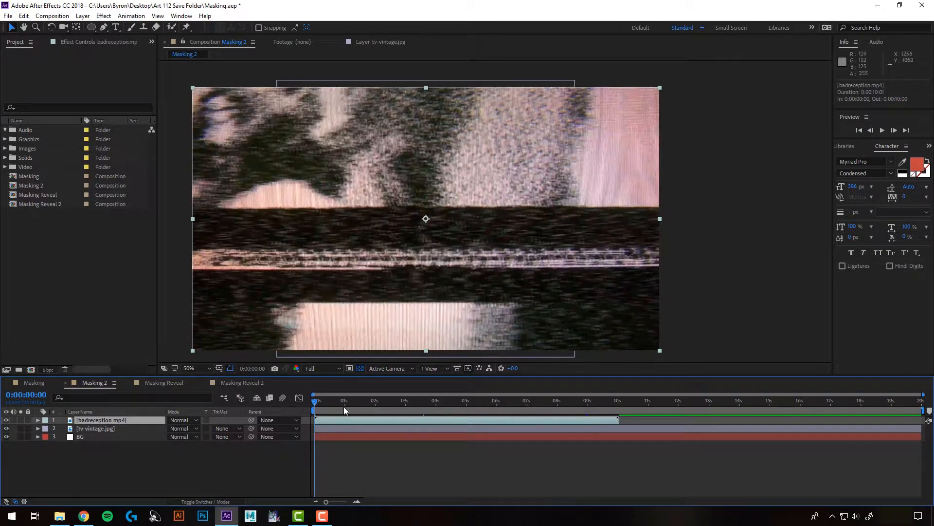
click(883, 130)
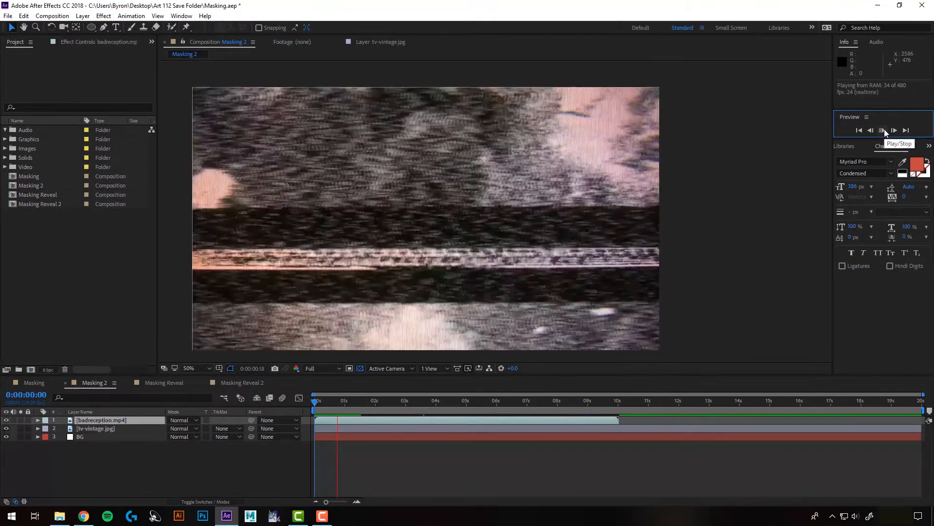
click(883, 129)
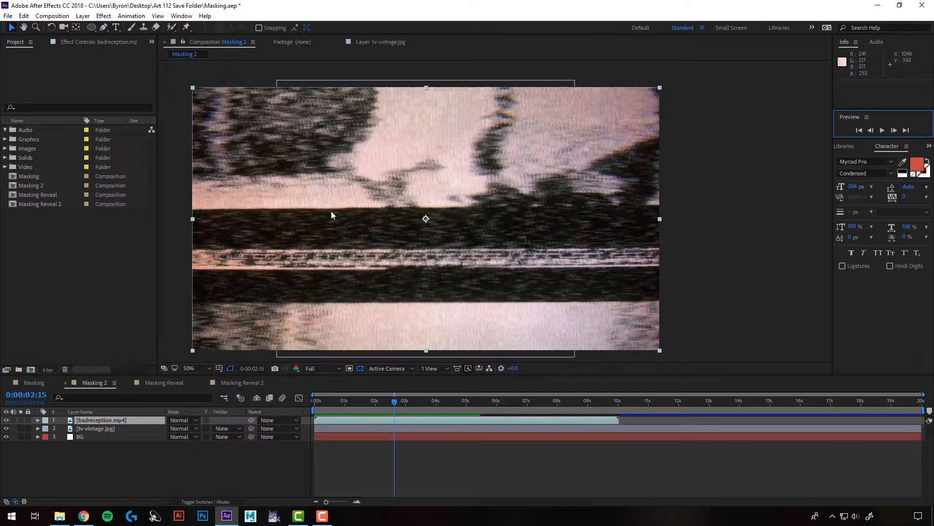
click(5, 420)
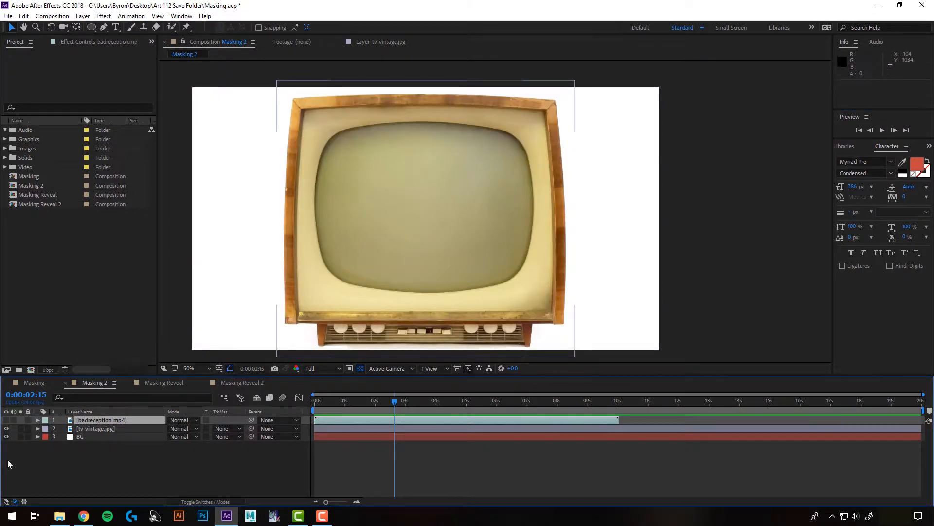
click(6, 420)
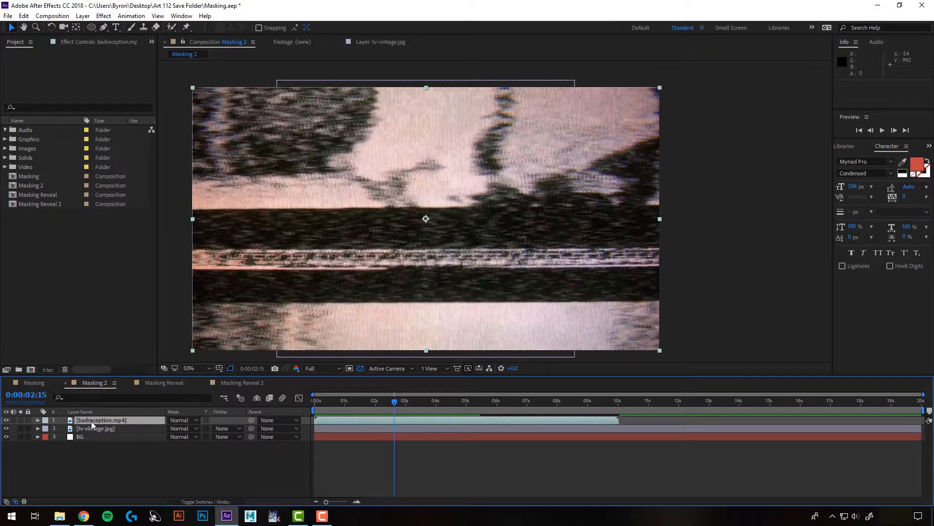
- Lower badreception.mp4's opacity to 56%, scale it to 70%, and move it slightly upward over the television screen
key(t)
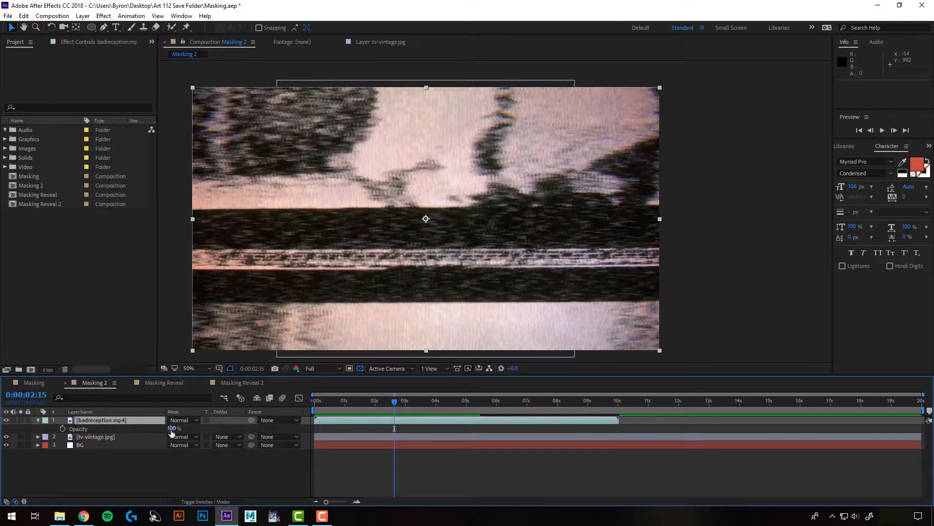
drag(172, 429, 152, 429)
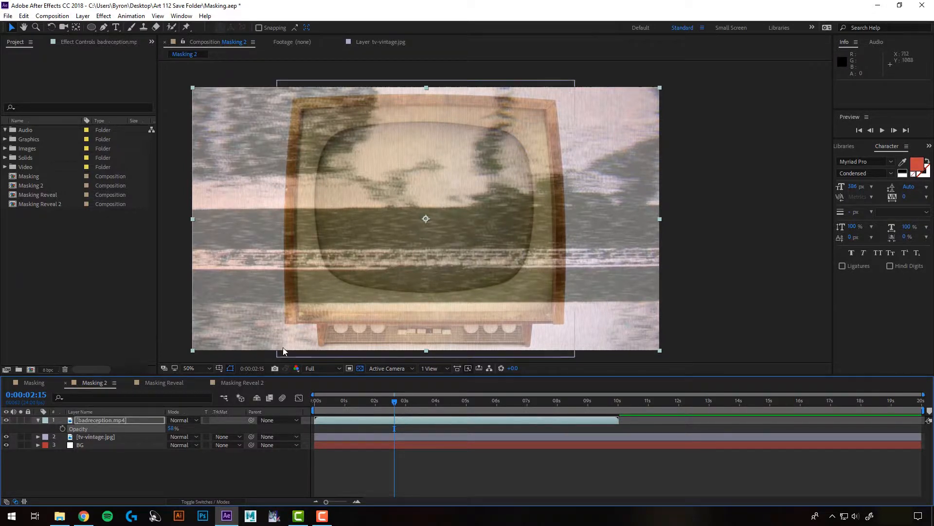
key(s)
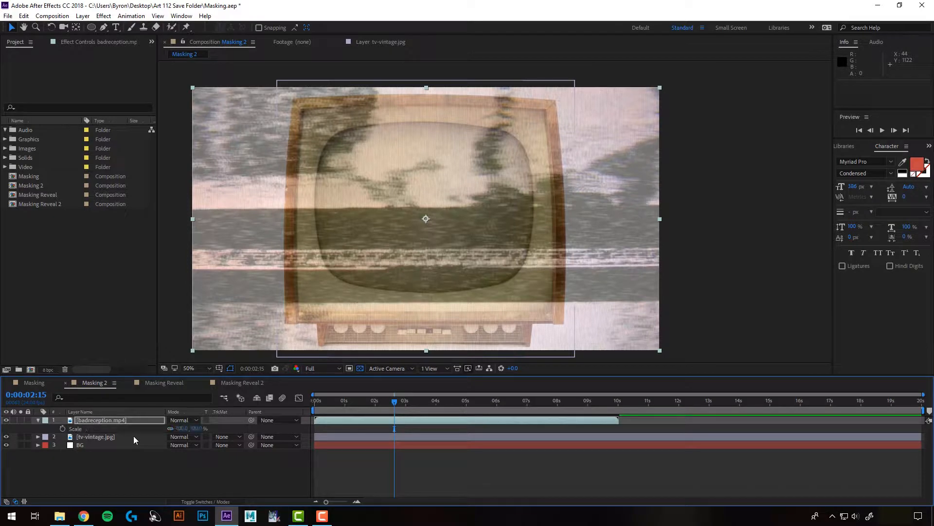
drag(182, 429, 166, 428)
drag(430, 253, 431, 242)
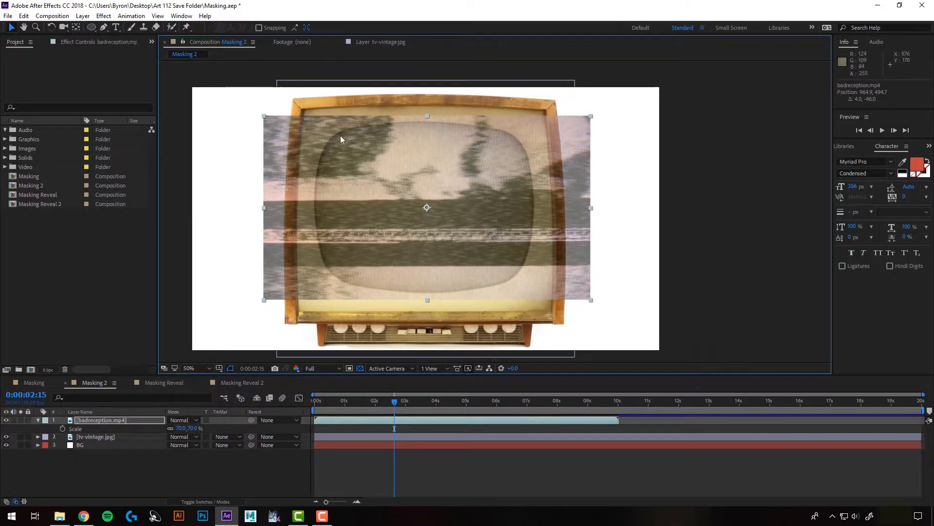
- Draw a closed, curved eight-point Pen tool mask on badreception.mp4 following the outline of the television's glass screen
click(104, 28)
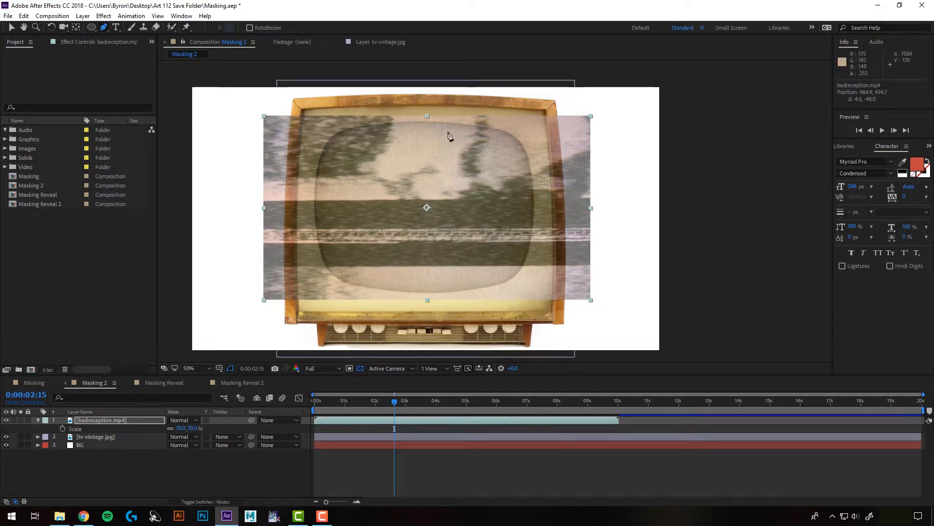
click(425, 122)
key(ctrl+z)
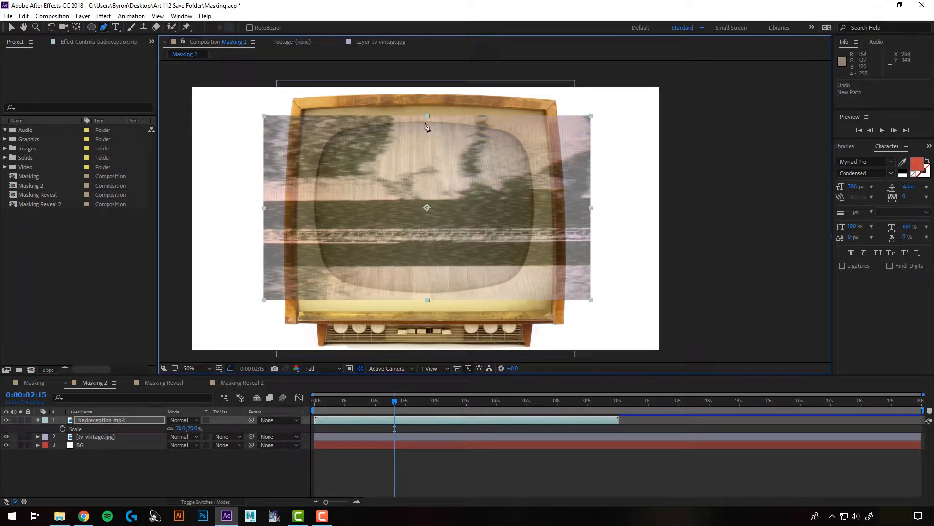
click(425, 122)
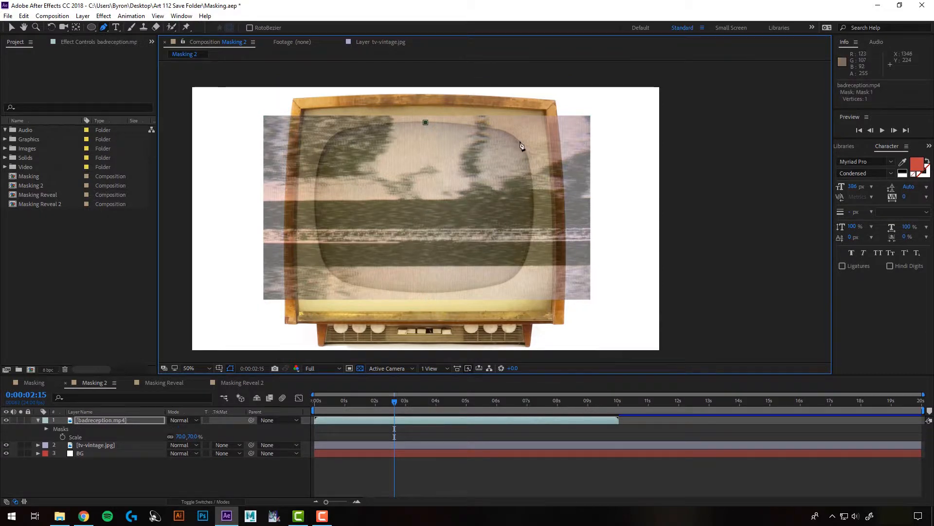
drag(520, 141, 528, 159)
drag(534, 212, 532, 243)
drag(513, 277, 499, 289)
drag(422, 292, 414, 292)
drag(333, 274, 325, 258)
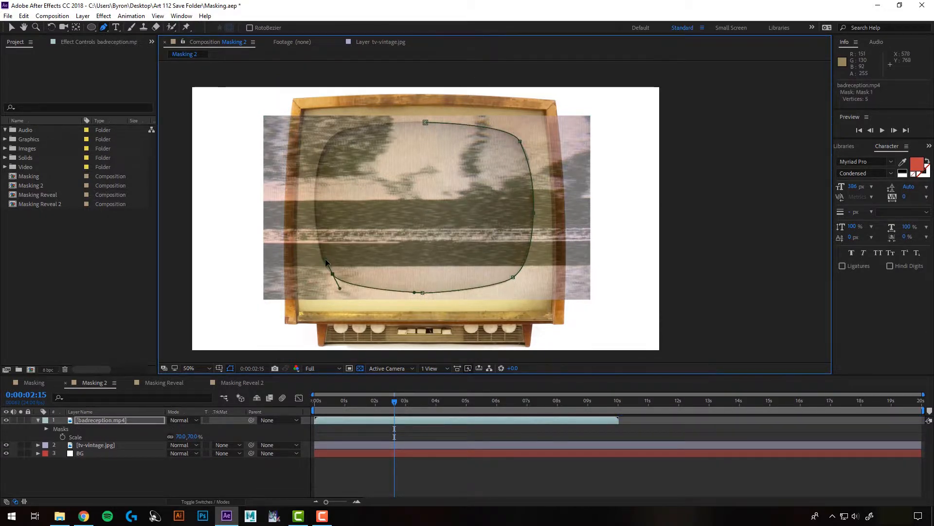
drag(340, 133, 353, 125)
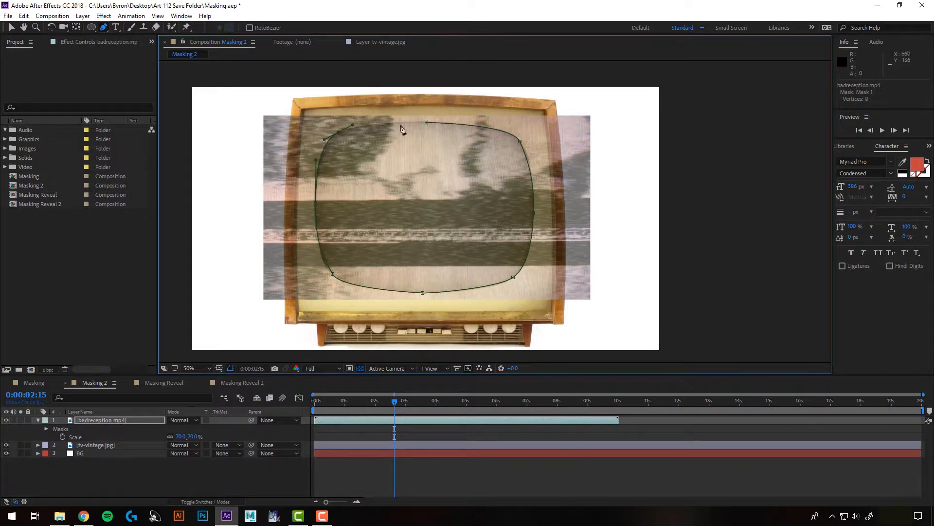
click(426, 122)
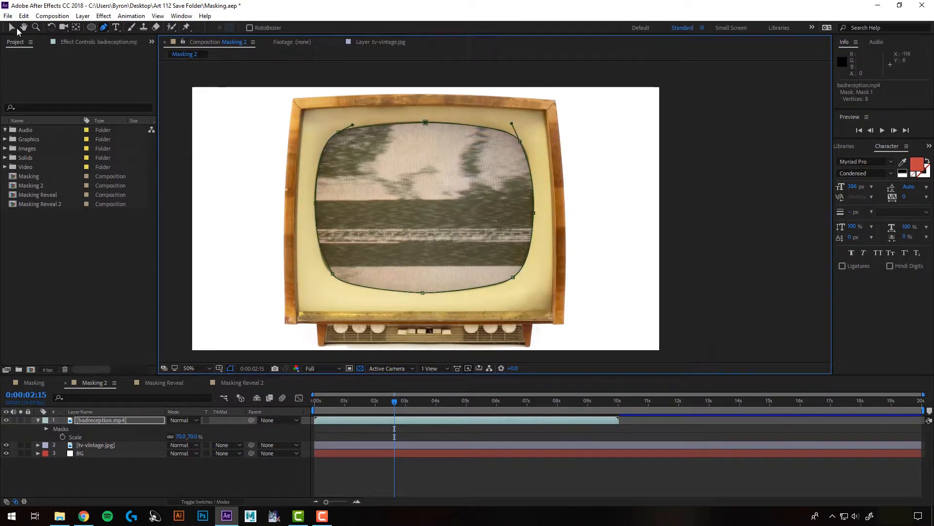
- Adjust the curve handles of the mask's lower-left corner point to fit the television screen, and preview the result
click(11, 28)
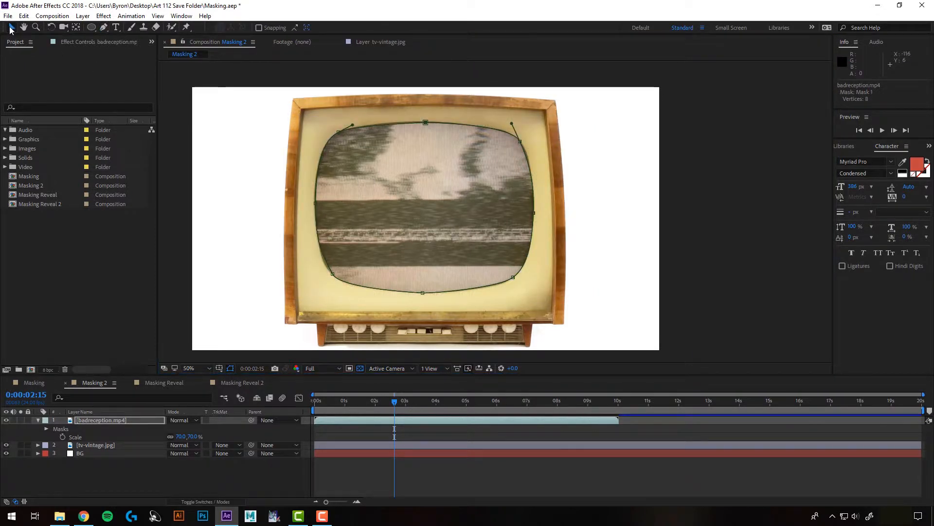
click(333, 275)
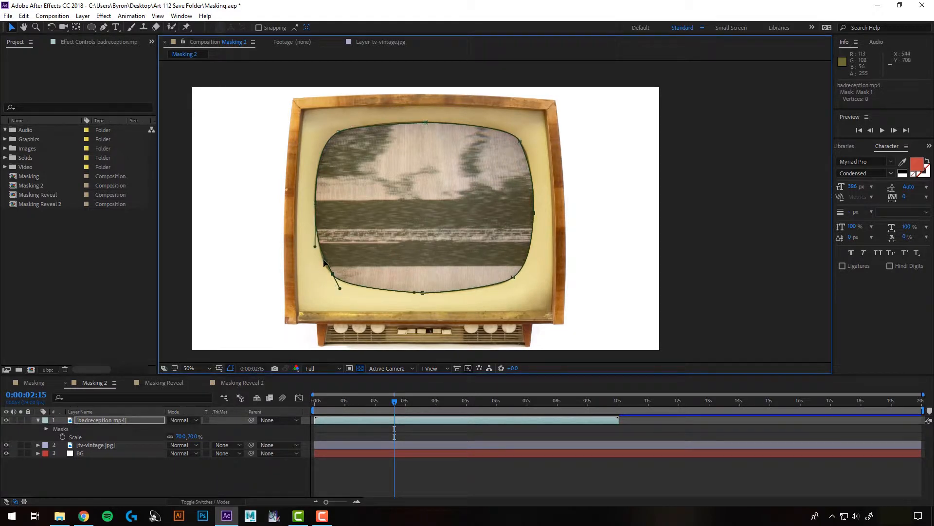
drag(324, 259, 345, 292)
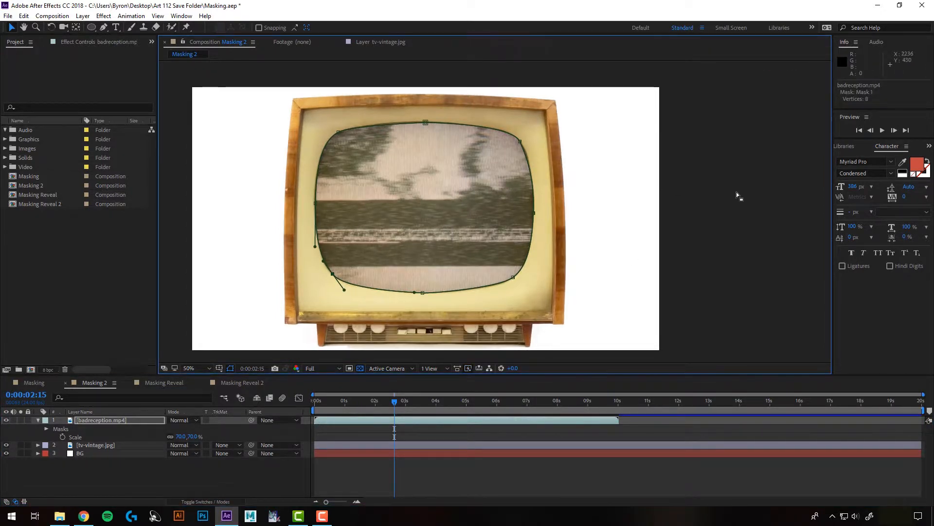
key(ctrl+t)
click(882, 130)
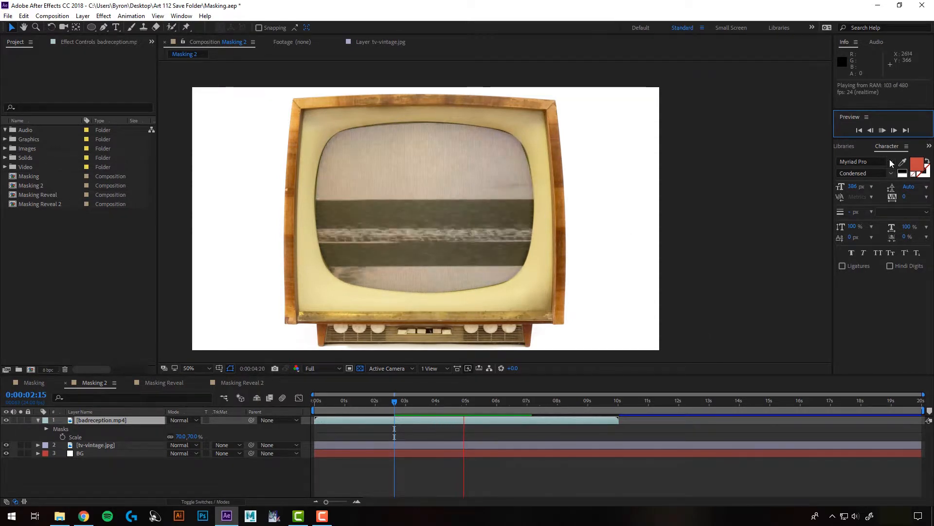
- Set the feather of Mask 1 on badreception.mp4 to 10 pixels and deselect the layer
click(95, 421)
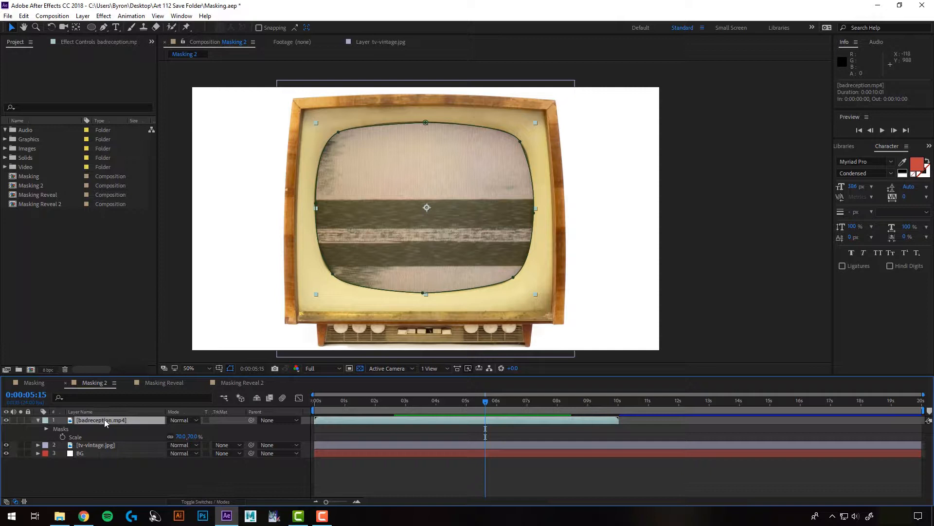
key(m)
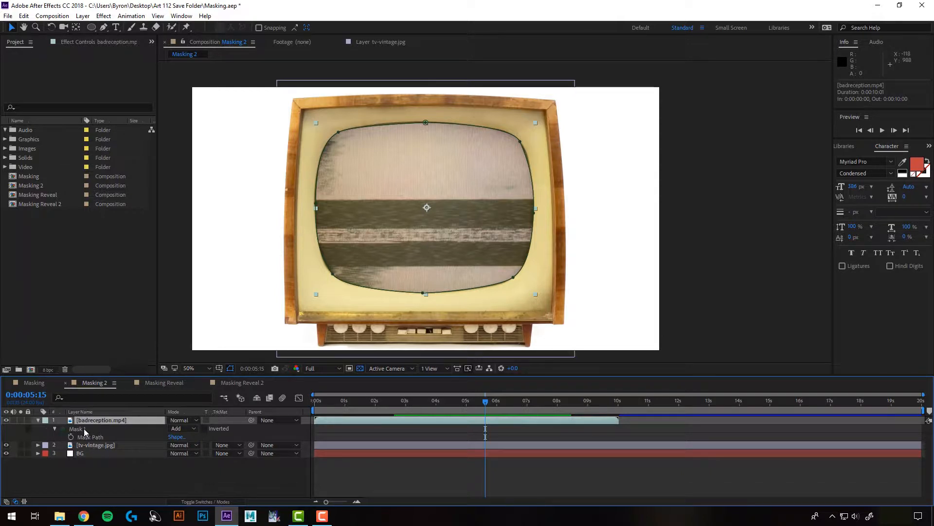
click(55, 428)
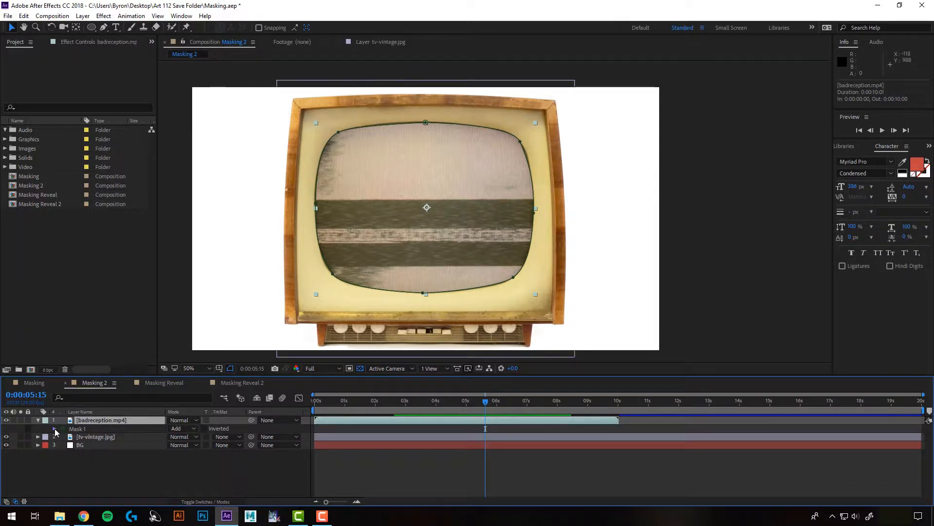
click(55, 429)
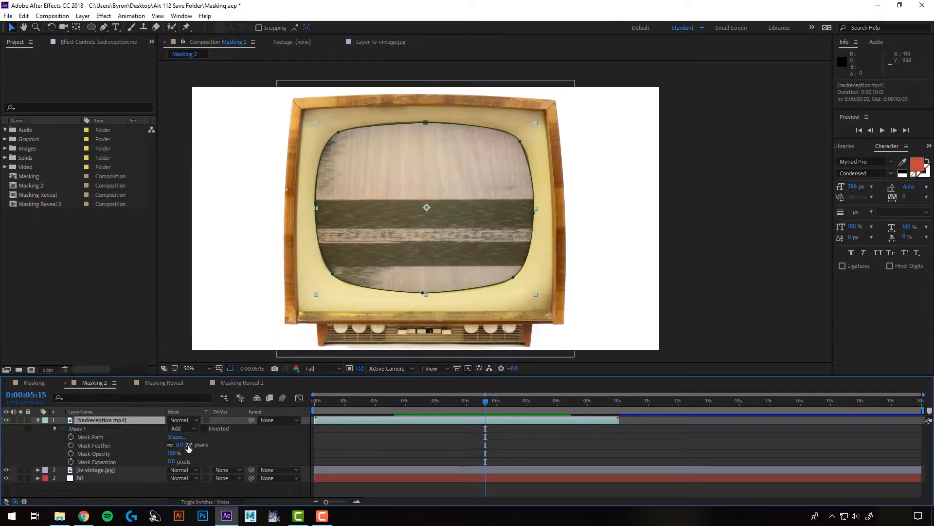
drag(179, 444, 200, 445)
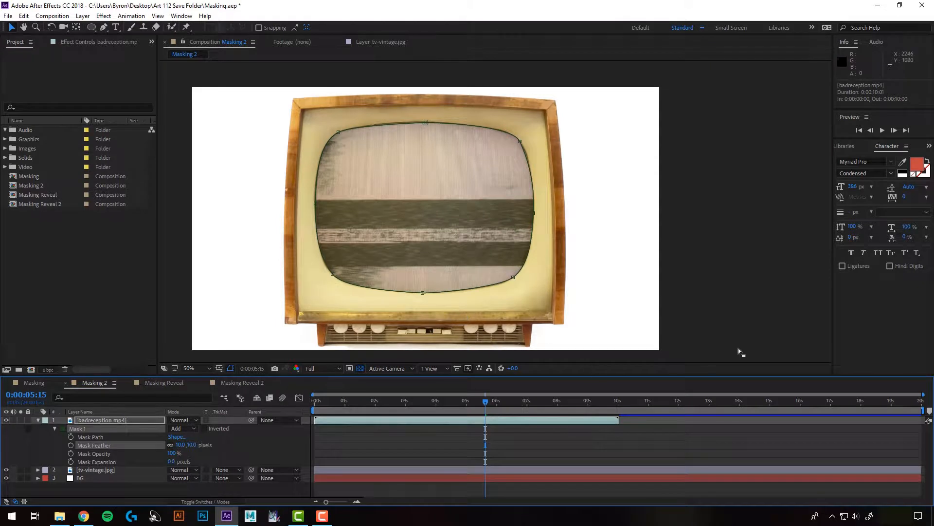
key(ctrl+t)
click(683, 446)
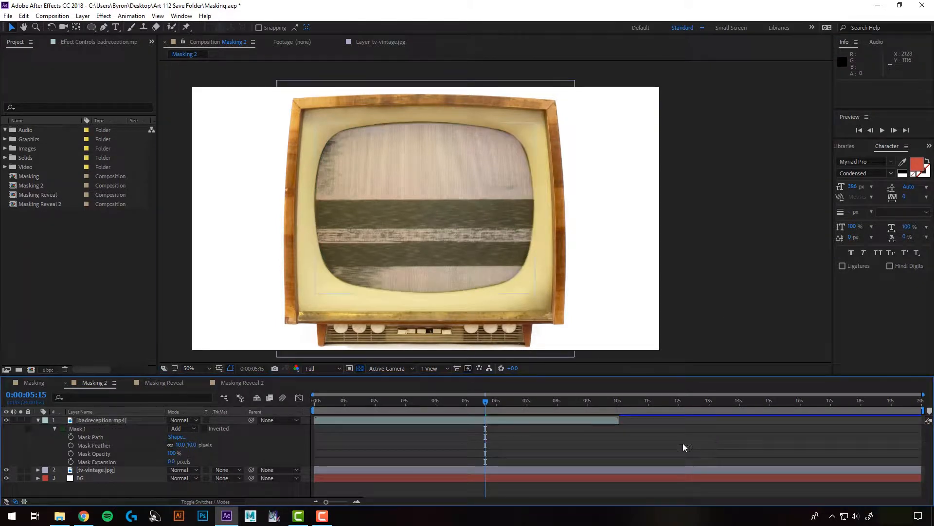
- Hide the mask outlines in the viewer and increase Mask 1's feather on badreception.mp4 to 28 pixels
click(400, 422)
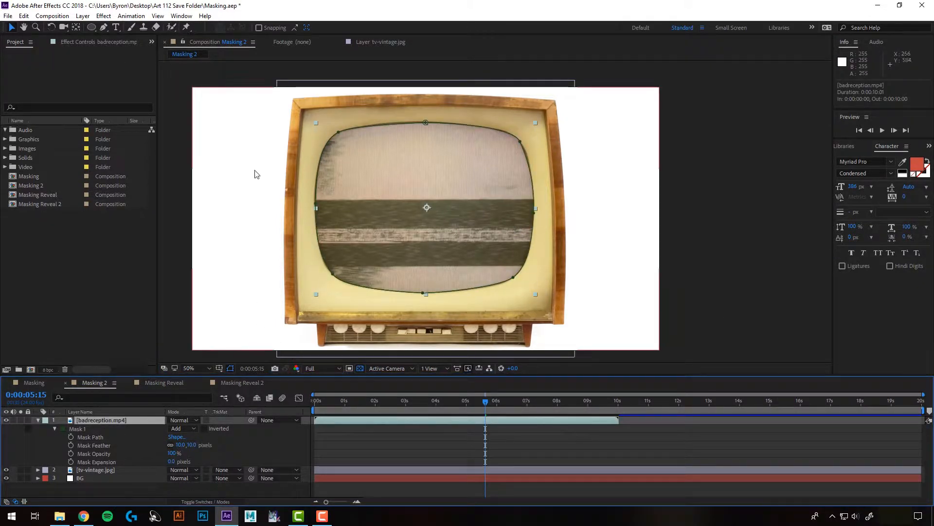
click(231, 370)
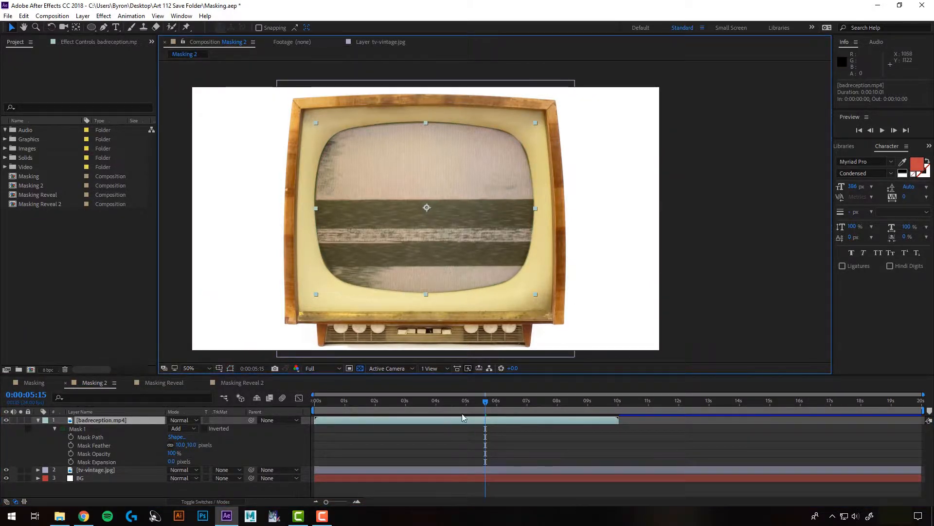
drag(181, 445, 151, 463)
- Play the Masking 2 composition from the start to check the feathered static on the television
key(space)
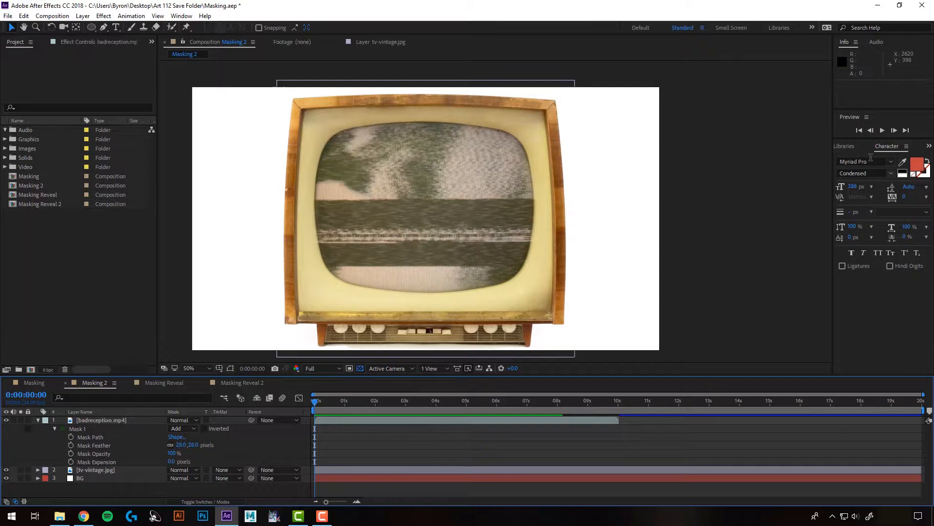
click(883, 130)
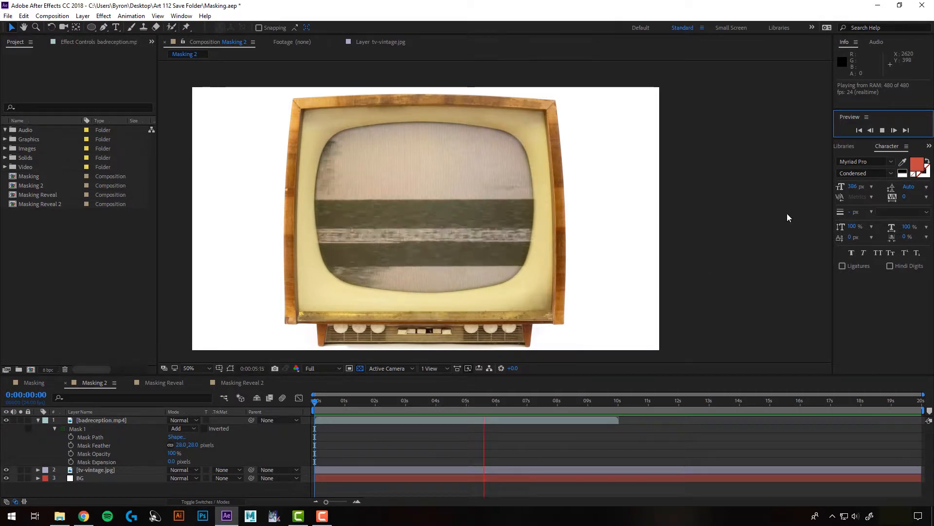
click(883, 130)
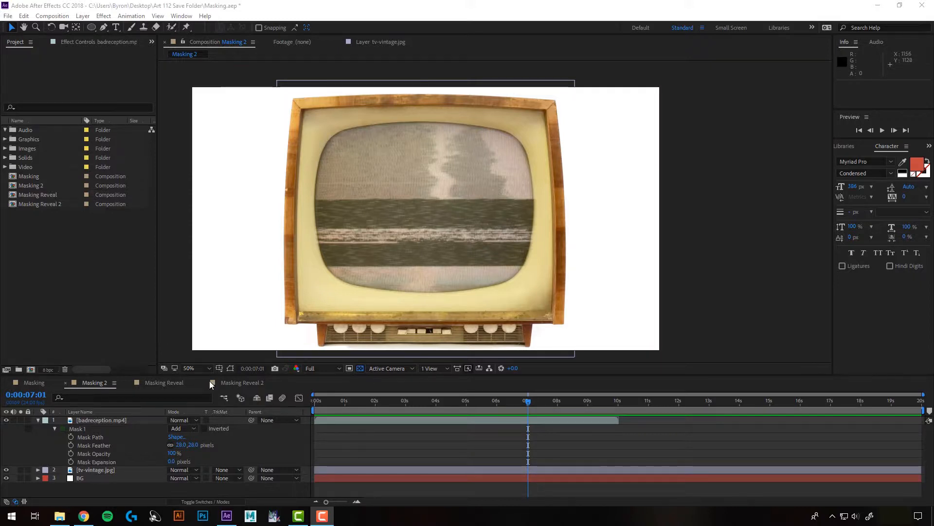
- Open the Masking Reveal composition and scrub its HELLO THERE animation, and return the Masking Reveal 2 composition's playhead to 0:00:00:00
click(174, 381)
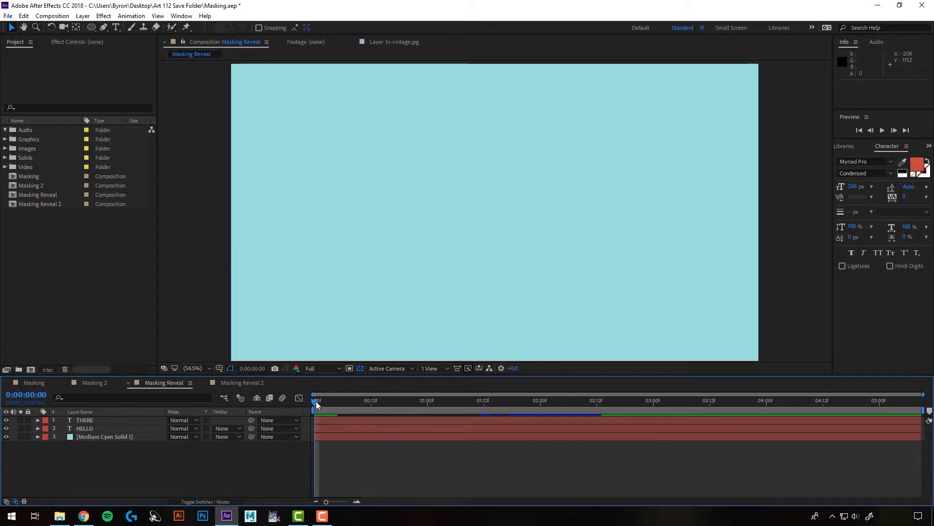
drag(317, 404, 620, 452)
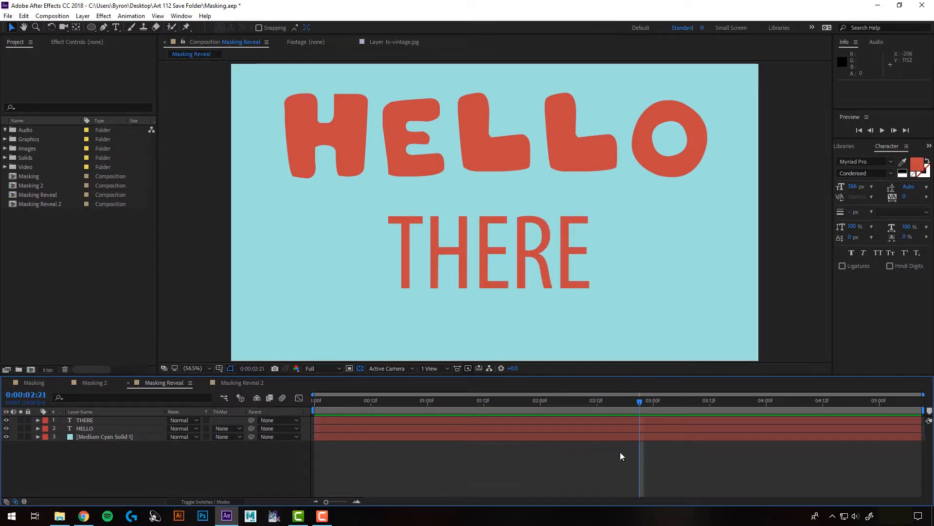
click(242, 381)
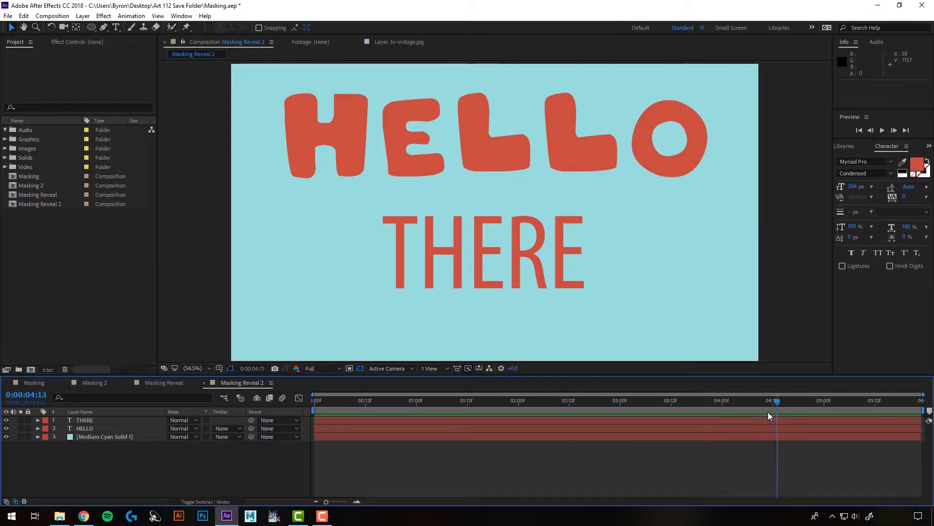
drag(769, 412, 314, 409)
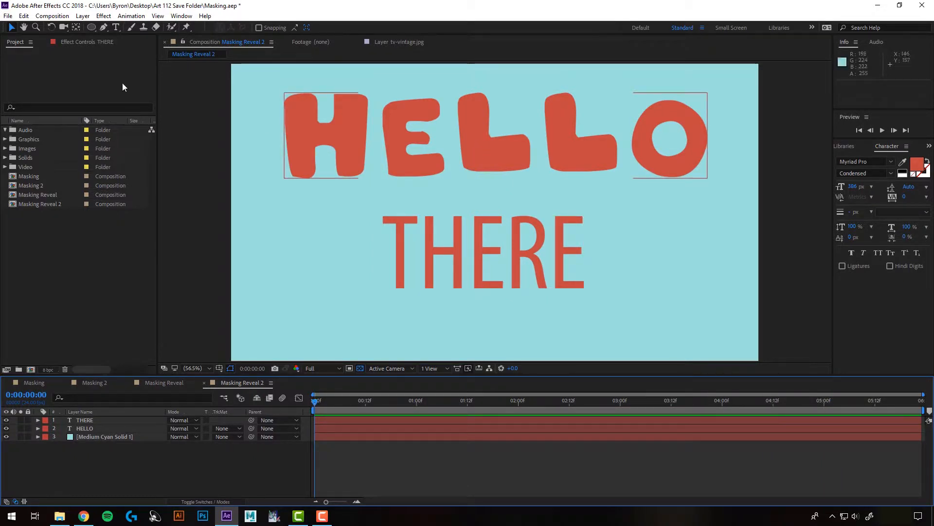
- Draw a rectangular mask on the HELLO layer that encloses the whole word with some margin
click(88, 427)
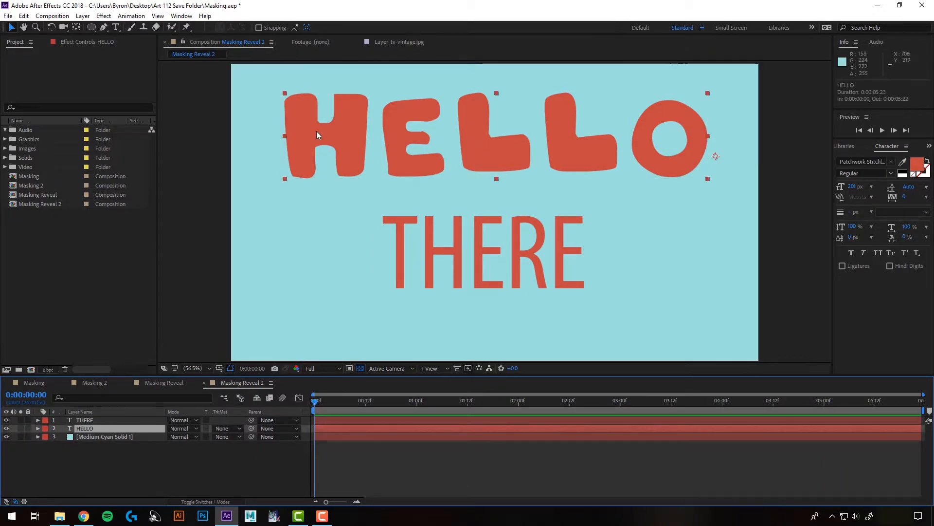
drag(97, 30, 146, 31)
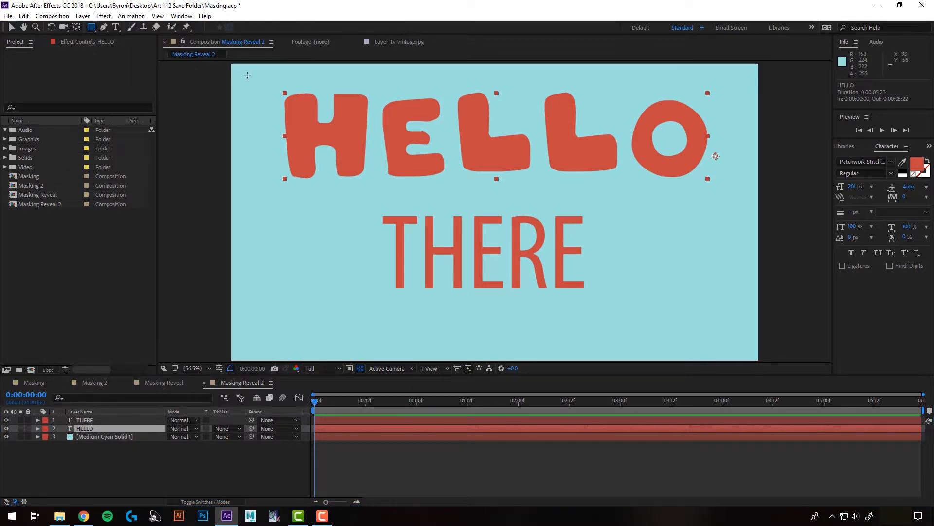
drag(242, 72, 729, 205)
- Enable Mask Path keyframing for Mask 1 on HELLO at 0:00:00:11 with the full rectangle as its shape
drag(328, 402, 361, 401)
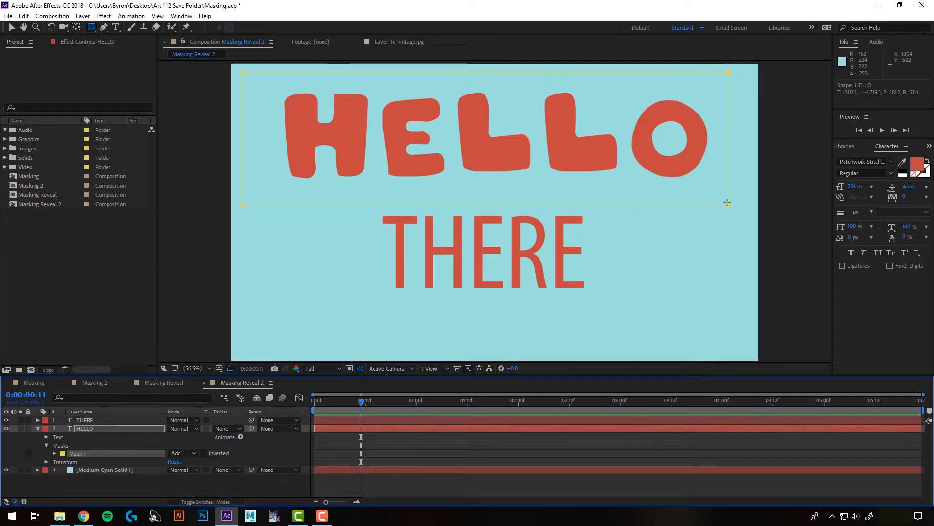
click(55, 453)
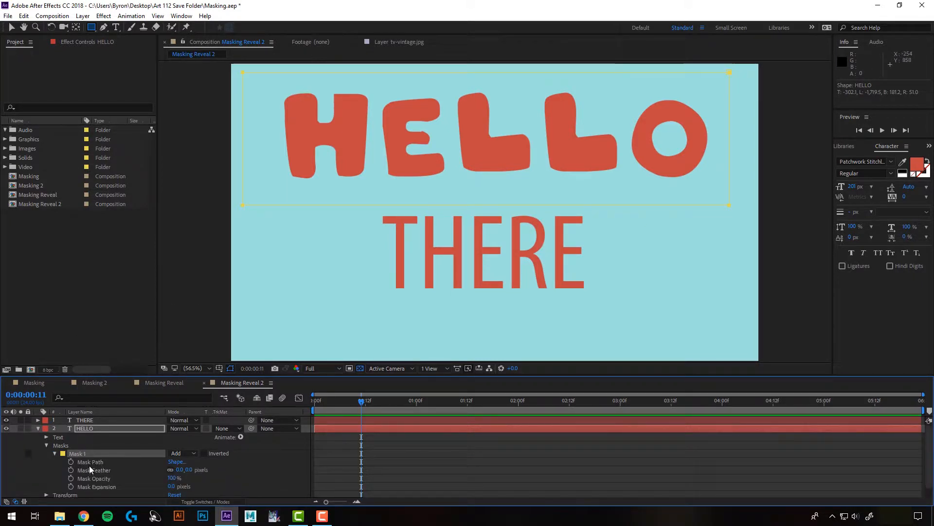
click(72, 462)
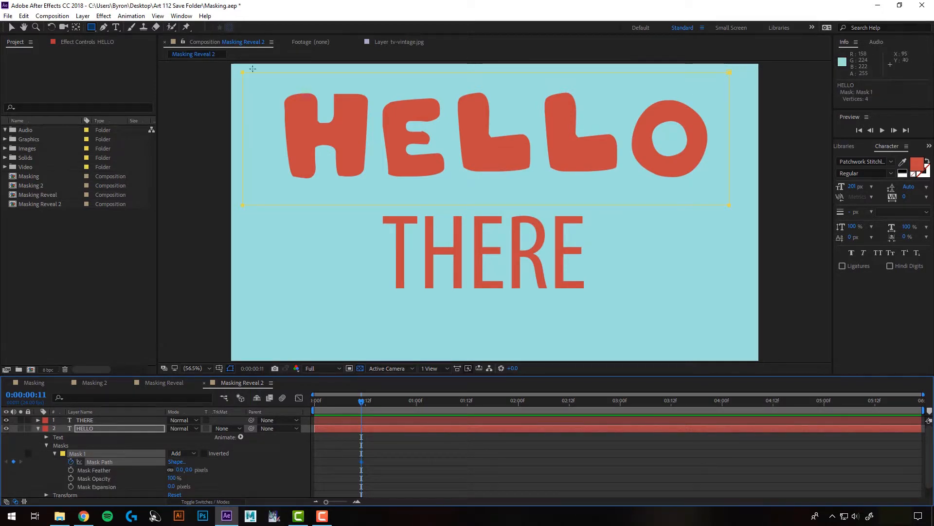
- At 0:00:00:00, narrow Mask 1 to a thin vertical strip before the H of HELLO and preview the horizontal wipe
drag(362, 402, 302, 401)
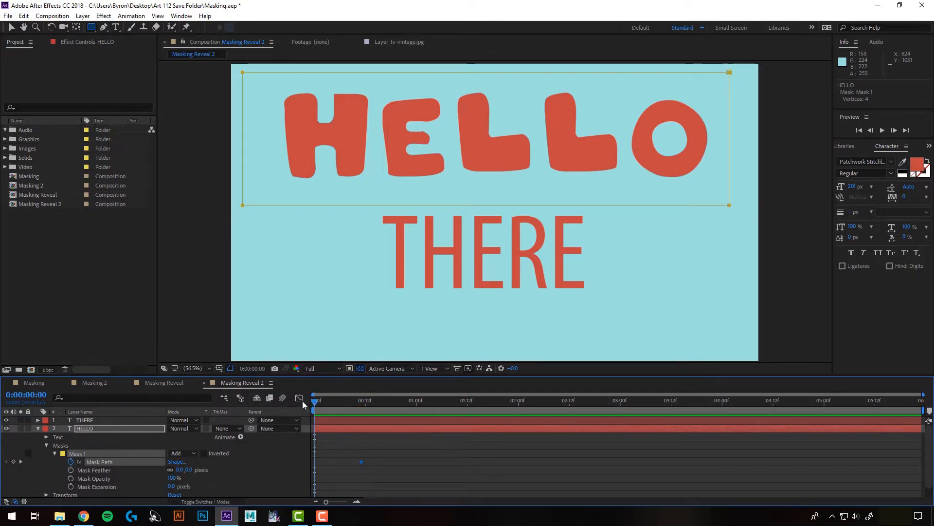
click(10, 27)
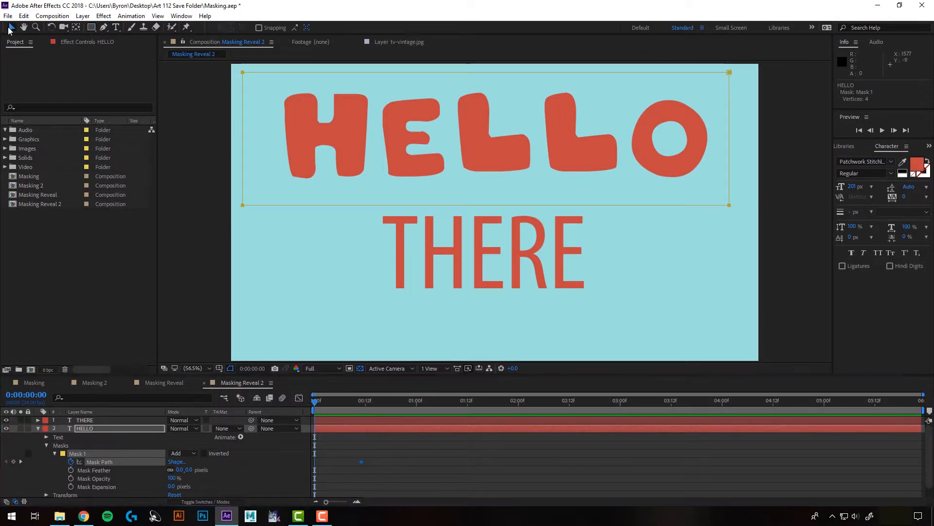
double_click(729, 73)
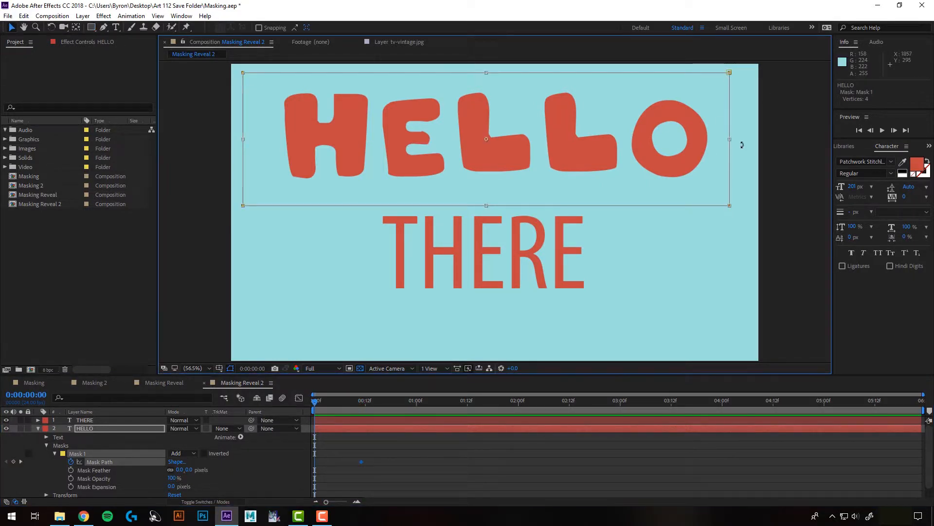
drag(729, 139, 252, 140)
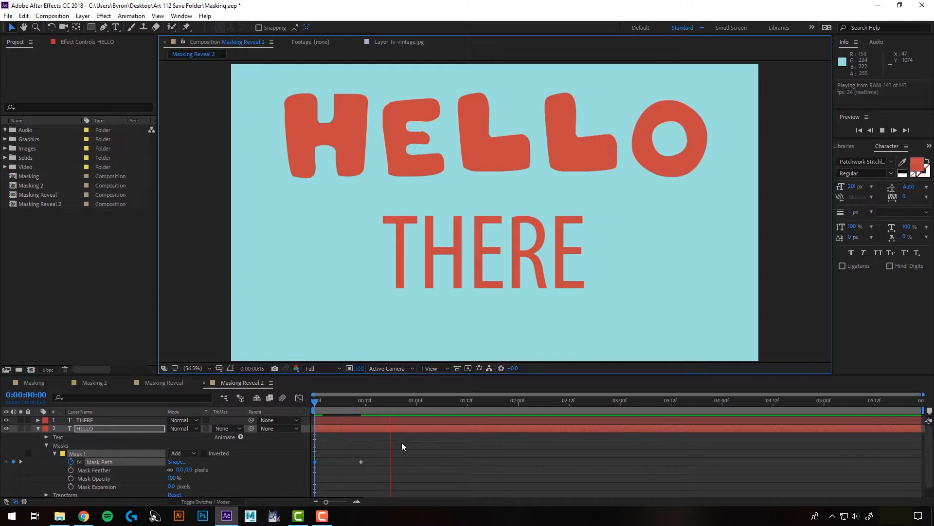
key(space)
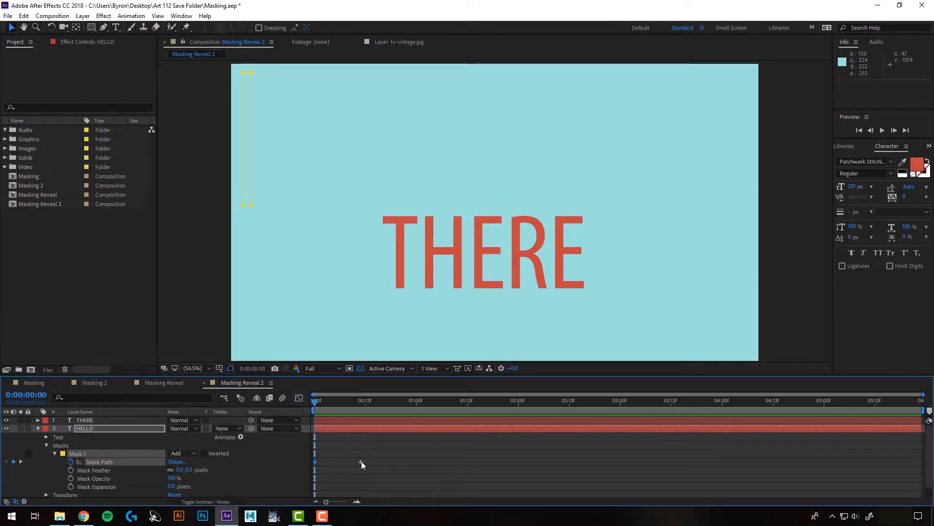
- Move Mask 1's ending Mask Path keyframe to 0:00:02:00 and preview the slower HELLO reveal
drag(361, 462, 518, 461)
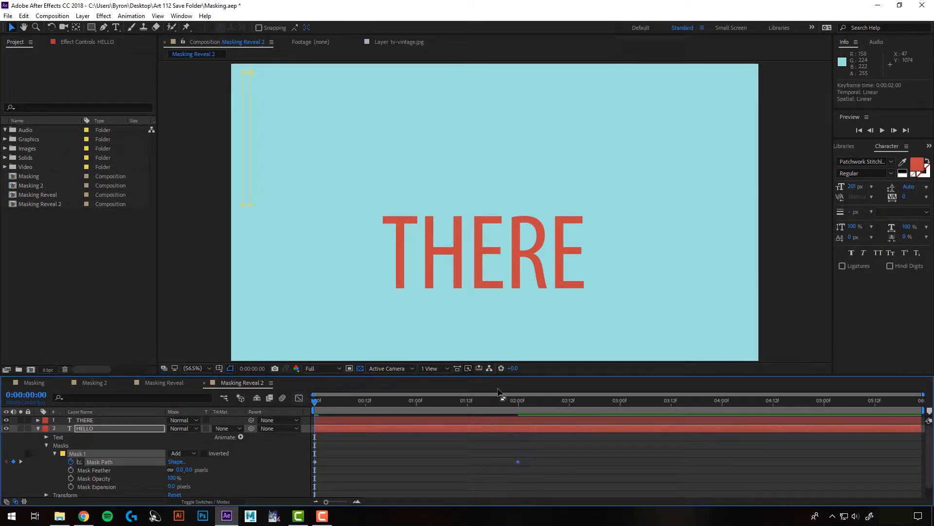
click(883, 131)
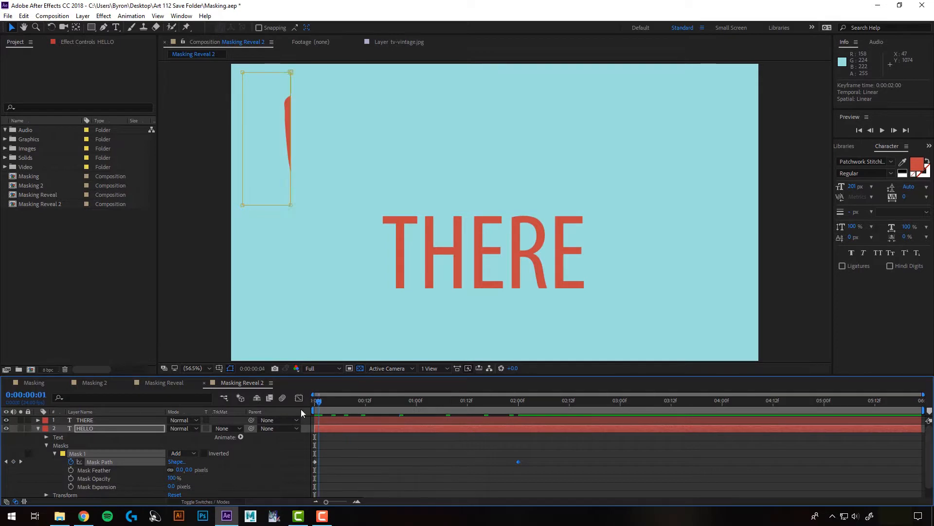
click(883, 131)
click(882, 131)
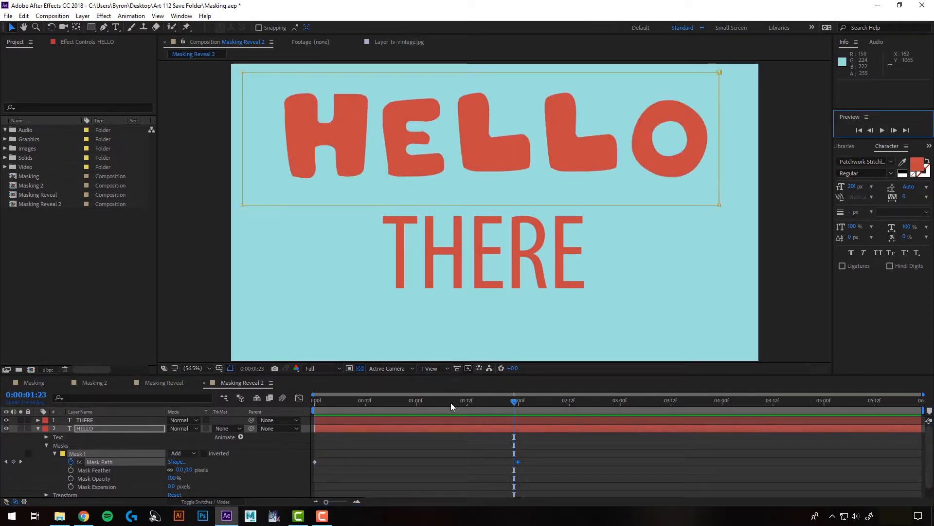
- Set Mask 1's feather on HELLO to 37 pixels and play the soft-edged reveal from the start
drag(451, 402, 421, 405)
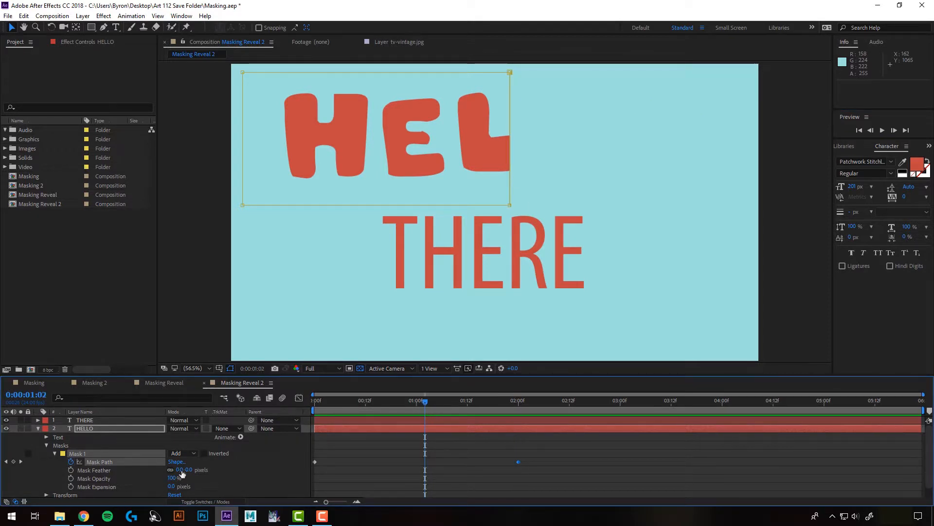
drag(190, 471, 208, 466)
drag(366, 400, 307, 404)
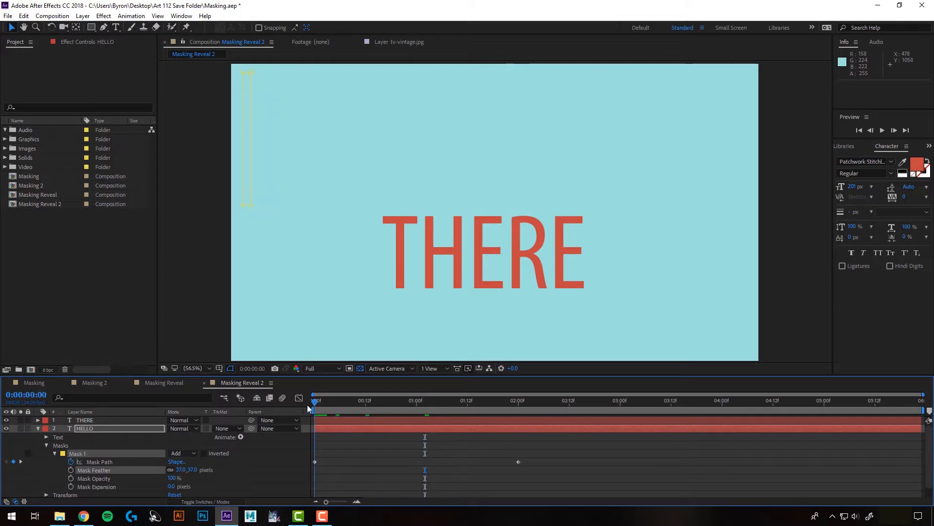
click(883, 131)
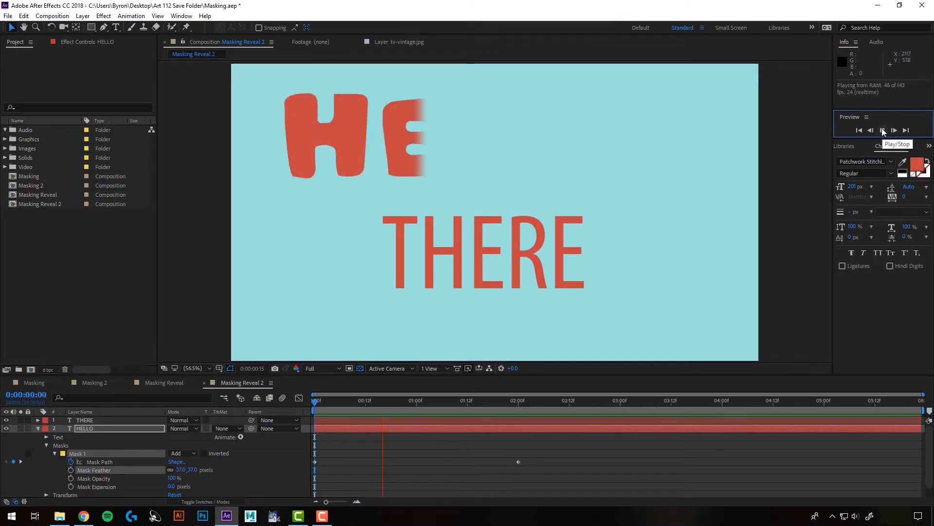
click(883, 130)
- Replace Mask 1's starting Mask Path keyframe at 0:00:00:00 with the mask flattened to a thin strip below HELLO, and preview the upward reveal
click(317, 471)
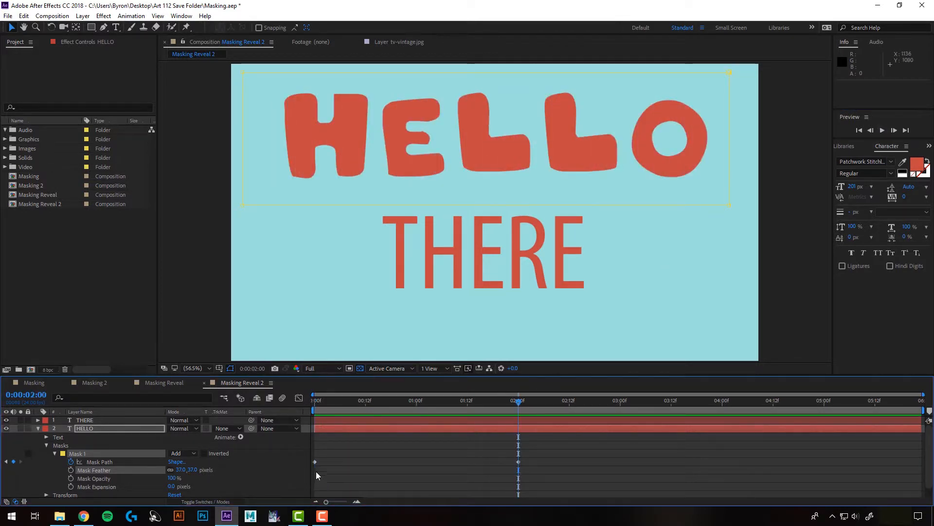
click(315, 461)
key(Delete)
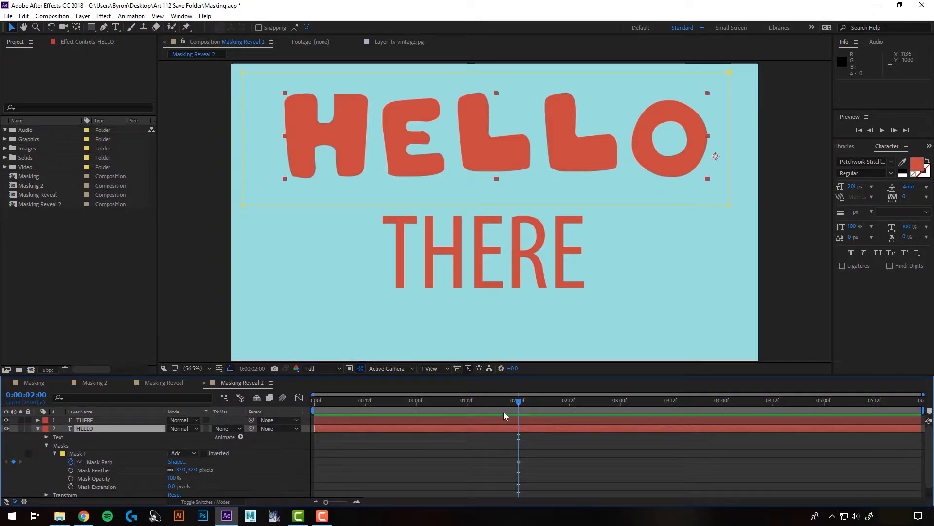
drag(518, 403, 312, 402)
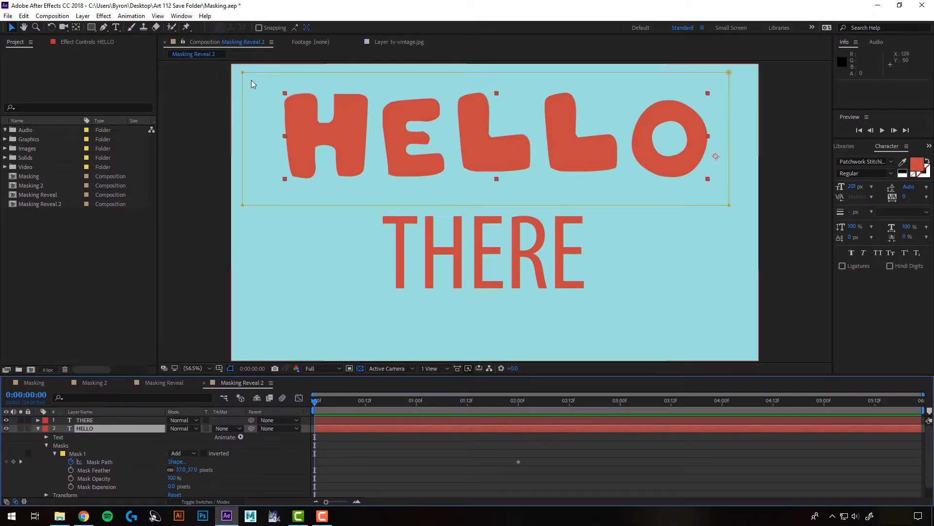
double_click(243, 74)
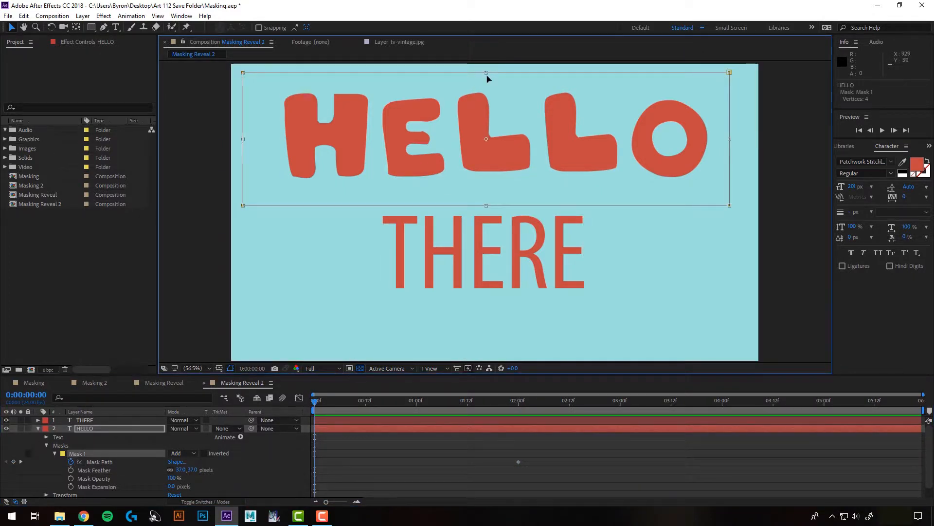
drag(486, 75, 490, 200)
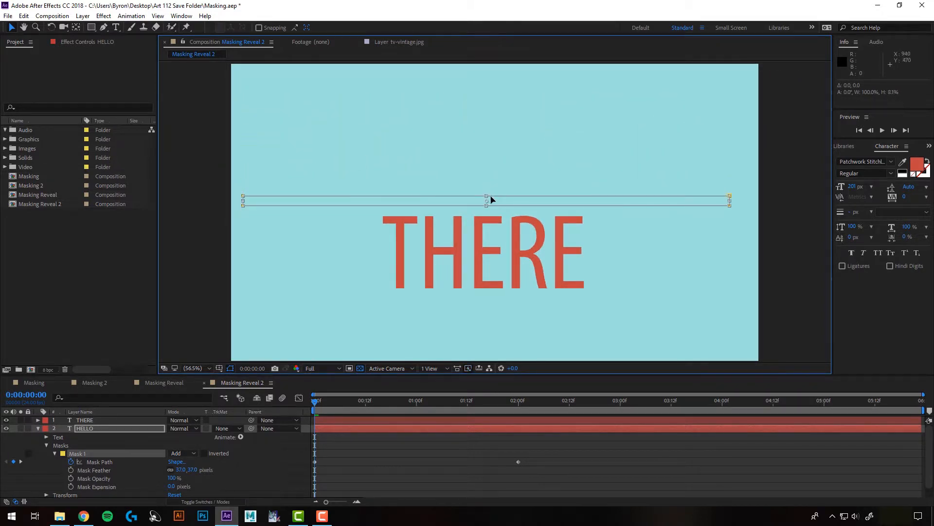
click(879, 129)
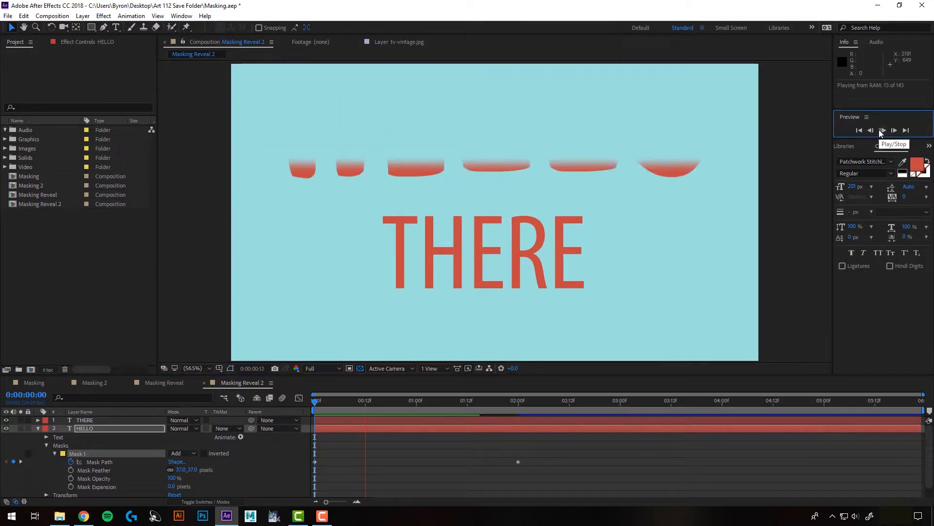
click(882, 130)
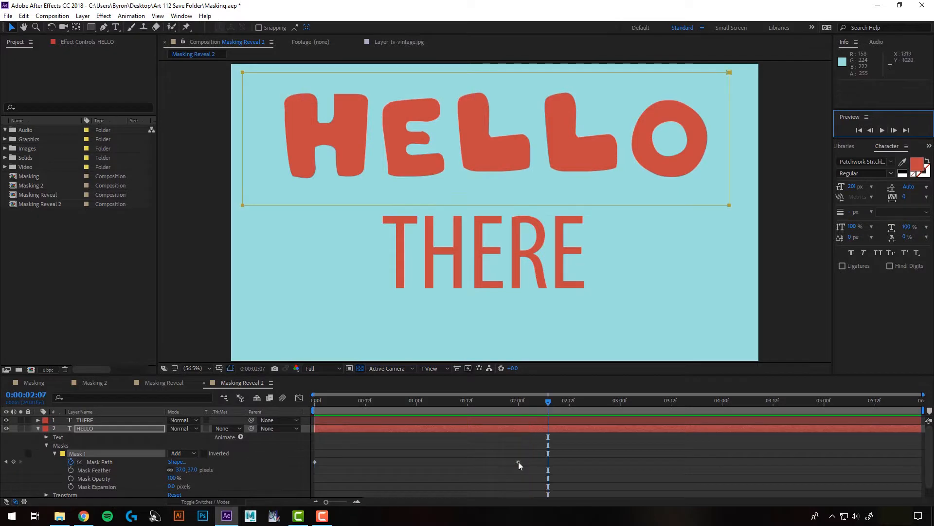
- Move Mask 1's ending Mask Path keyframe to 0:00:01:08 and play the HELLO reveal from the start
drag(518, 461, 450, 462)
key(Home)
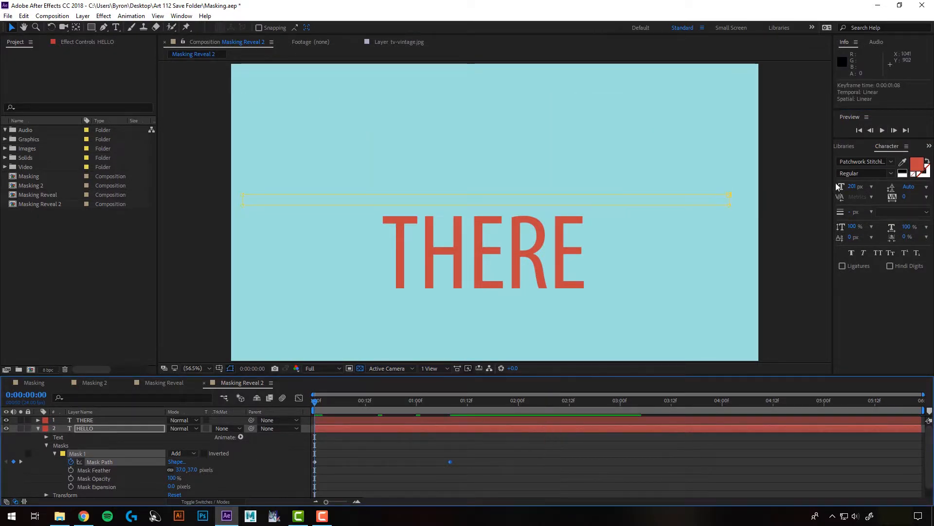
click(880, 131)
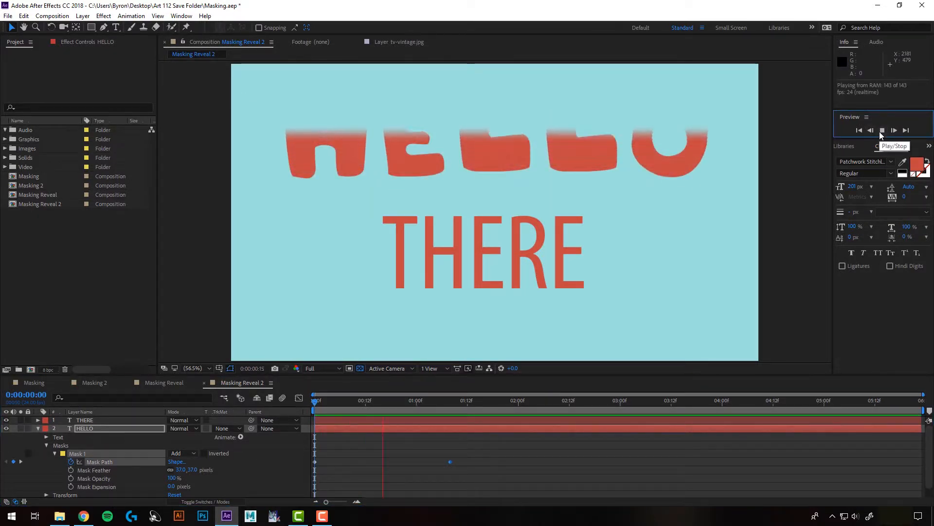
click(880, 132)
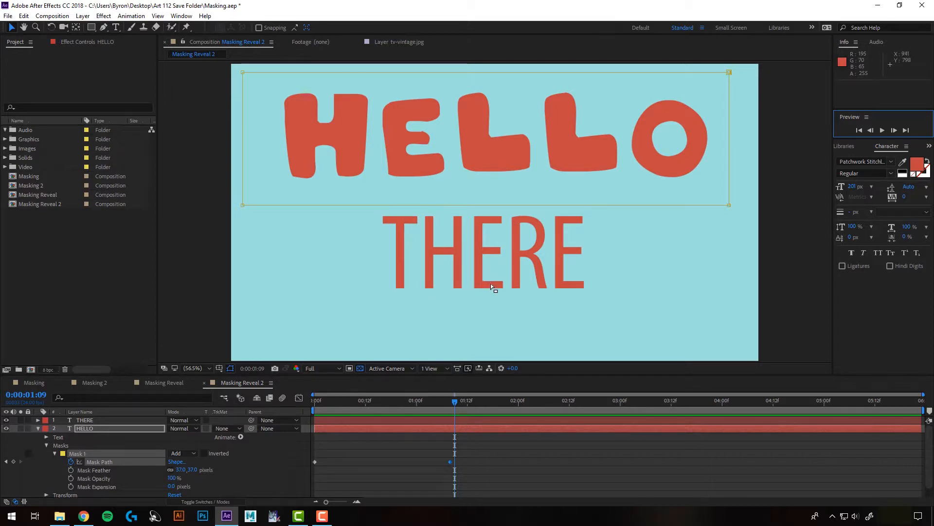
- Start a Pen tool mask path on the THERE layer, following the T's stem upward and its crossbar across
click(38, 428)
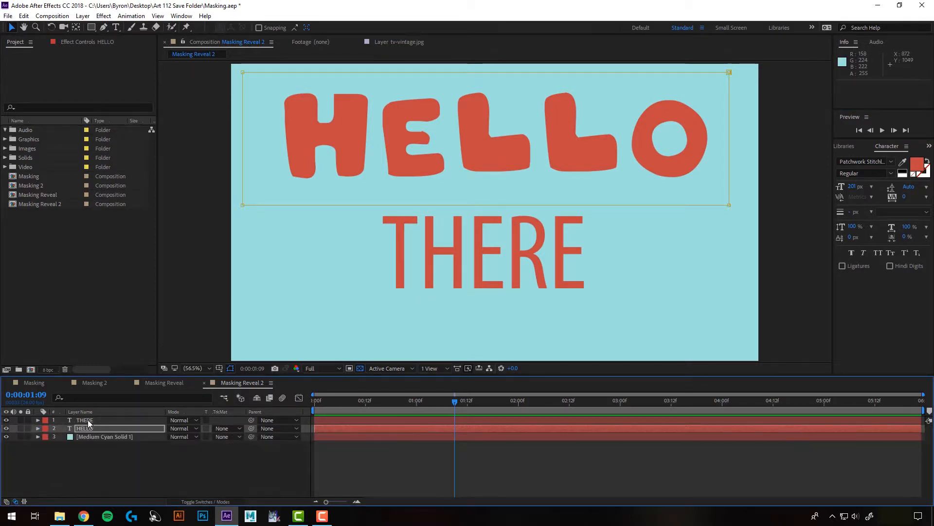
click(88, 420)
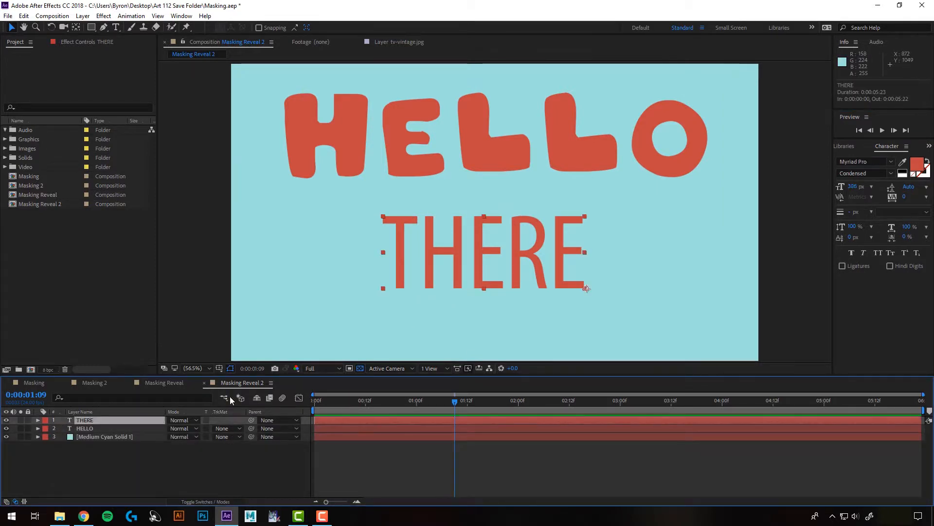
click(103, 28)
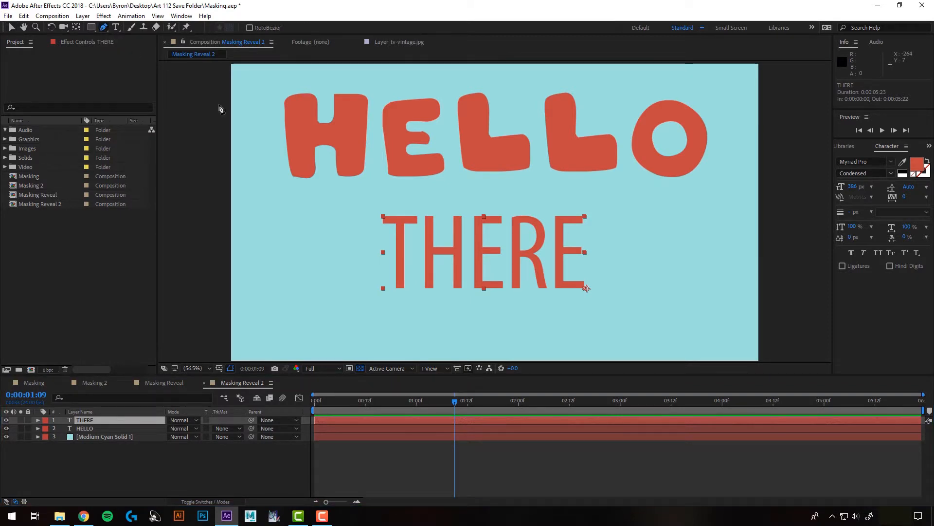
scroll(459, 272, up, 2)
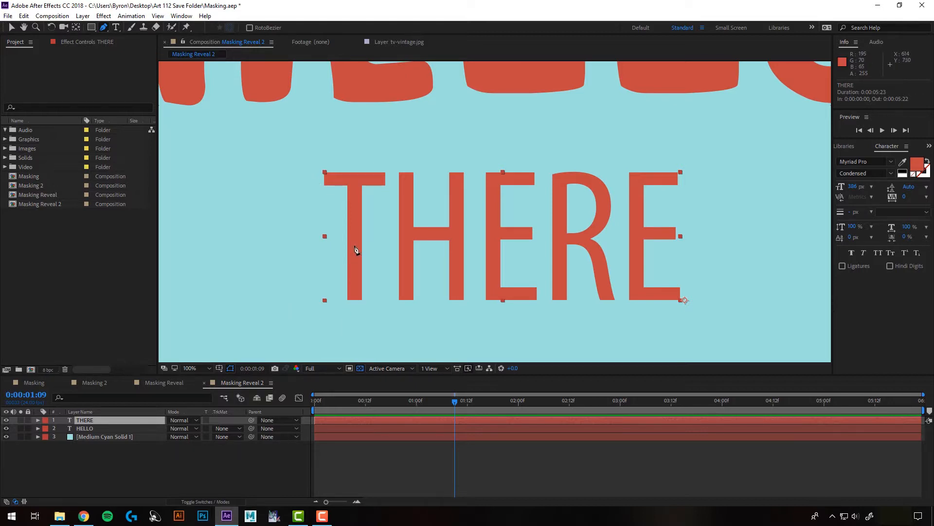
click(353, 303)
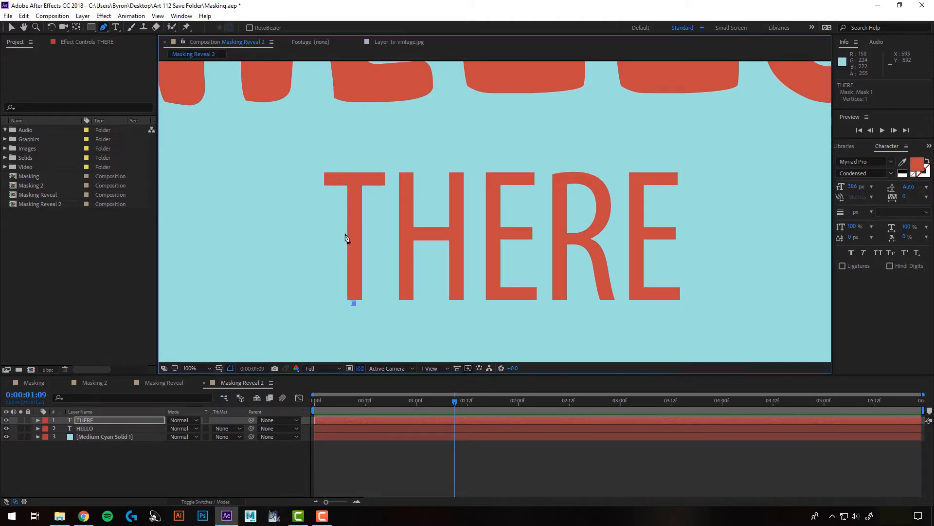
click(354, 169)
click(349, 145)
click(319, 140)
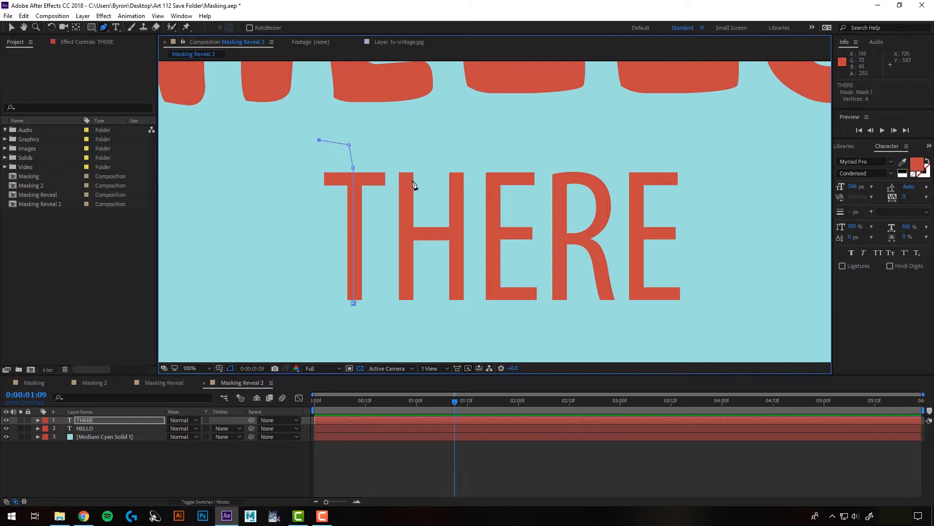
click(318, 178)
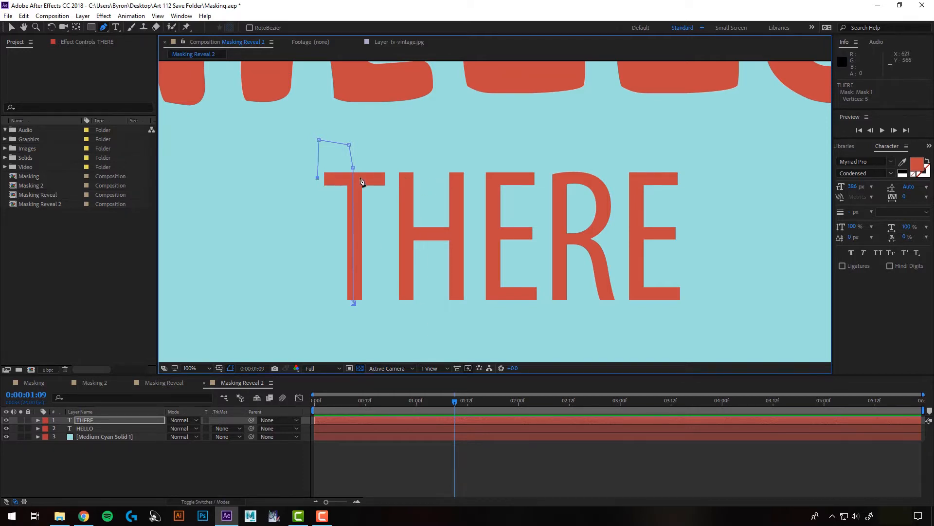
click(389, 177)
- Continue the THERE mask path through the H, running down its first stem, across the crossbar and down its second stem
click(388, 147)
click(407, 148)
click(407, 308)
click(385, 307)
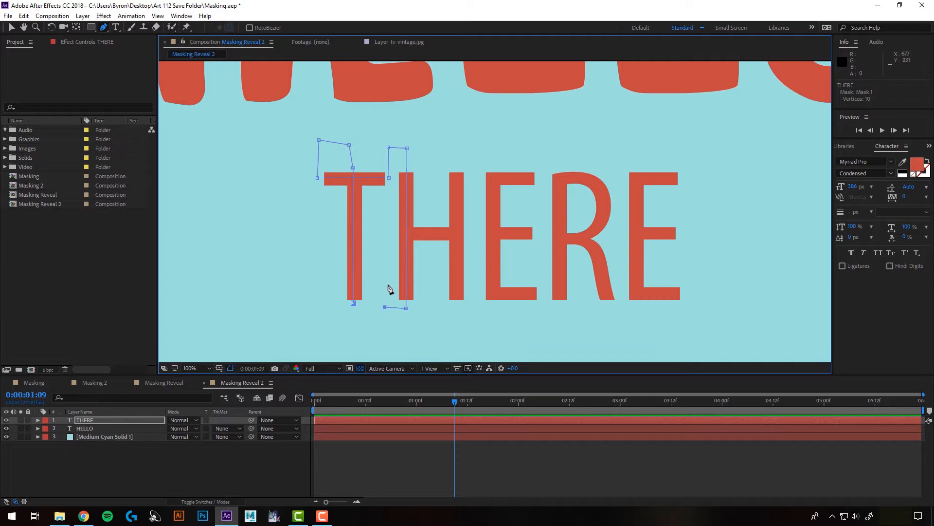
click(384, 228)
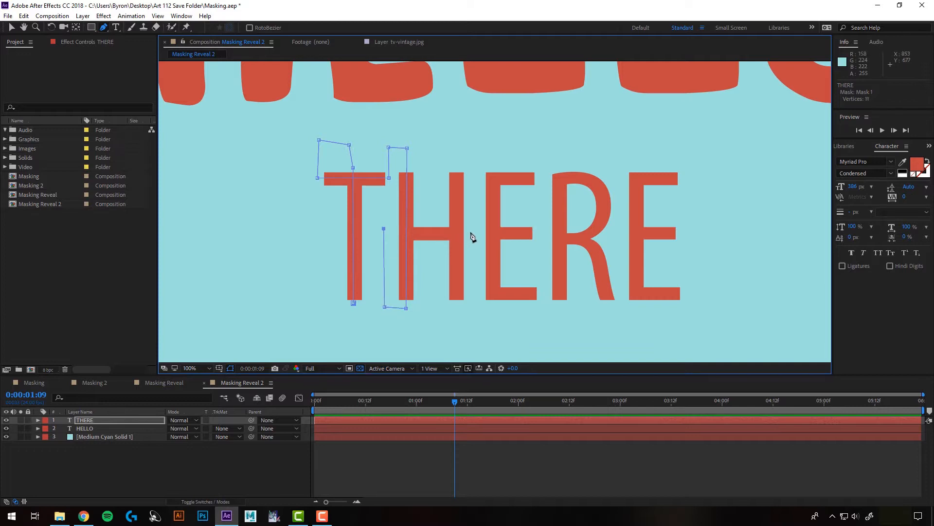
click(470, 145)
click(455, 144)
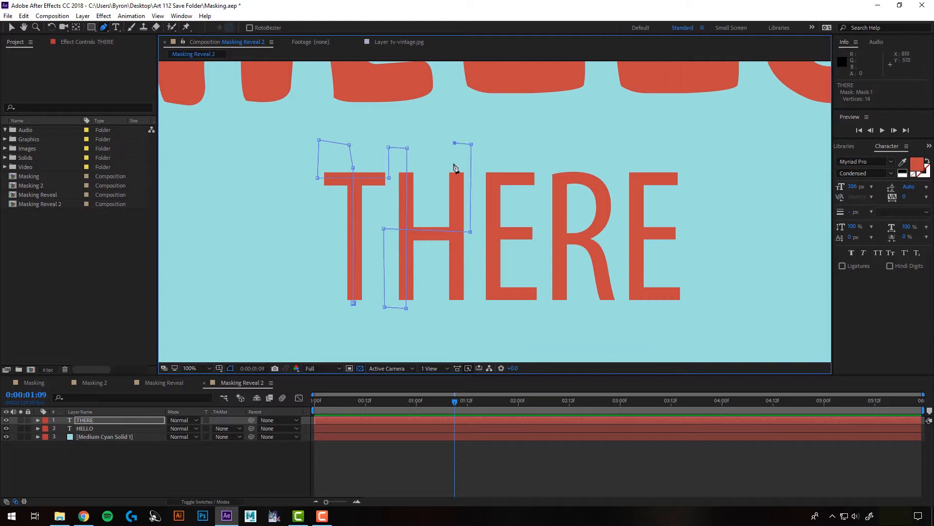
click(457, 313)
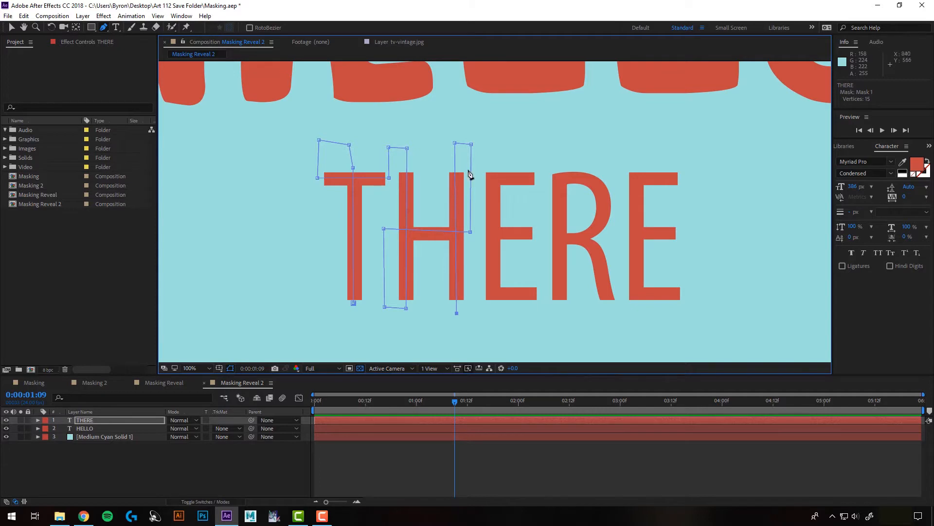
- Continue the THERE mask path up the stem of the first E and back and forth along its three arms
click(495, 313)
click(493, 159)
click(477, 159)
click(477, 181)
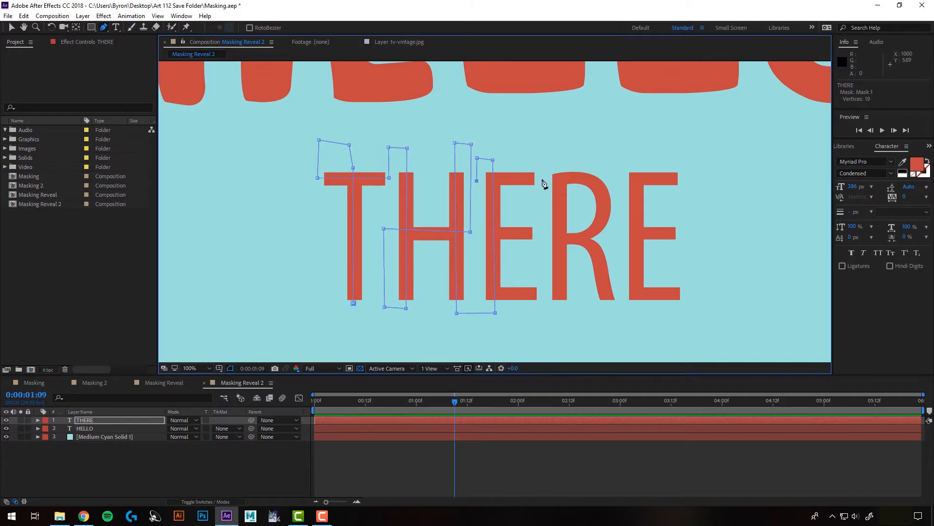
click(539, 206)
click(477, 202)
click(477, 231)
click(540, 234)
click(535, 268)
click(475, 263)
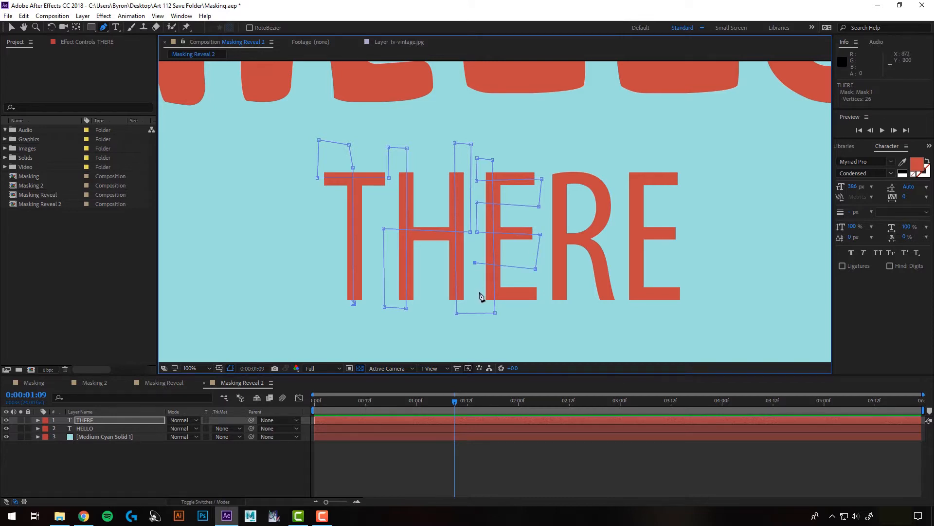
click(477, 292)
- Continue the THERE mask path through the R, going up its stem, around the curved bowl and down the leg
click(546, 314)
click(560, 314)
click(560, 176)
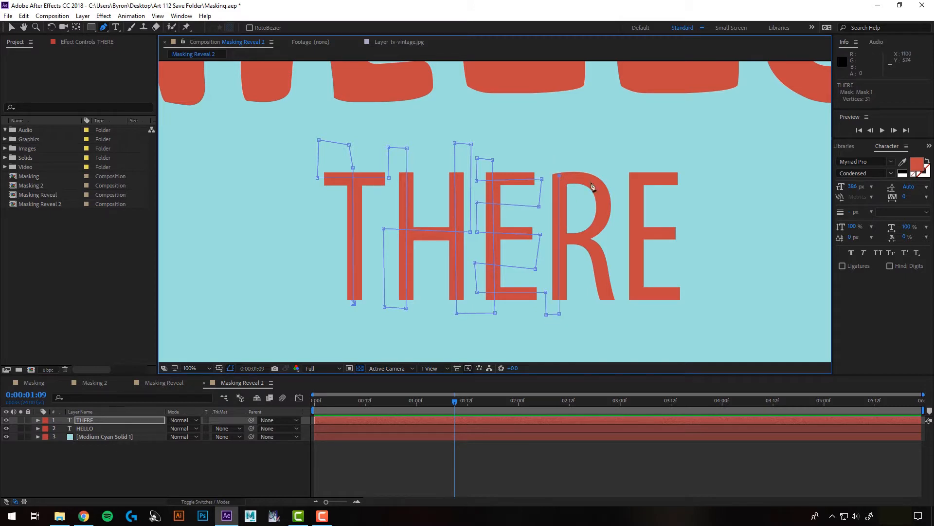
drag(604, 195, 545, 242)
key(ctrl+z)
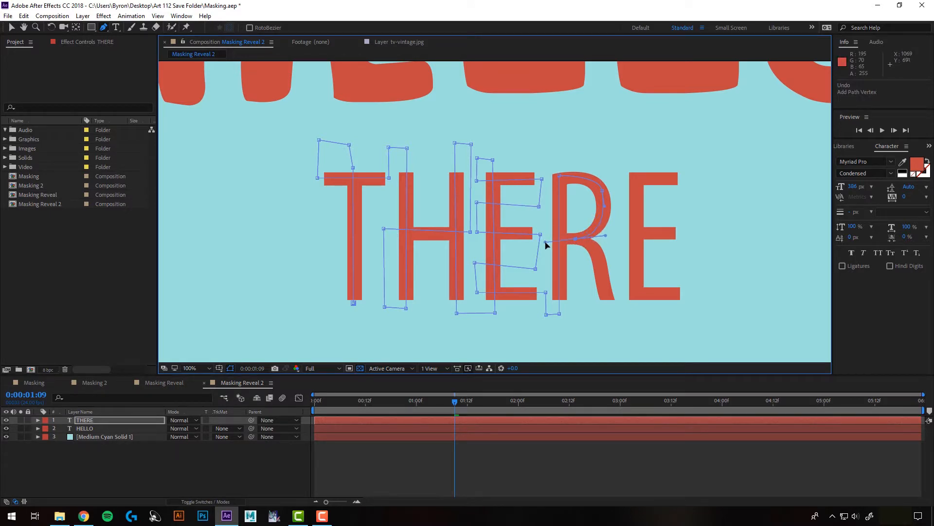
drag(601, 263, 605, 280)
click(608, 313)
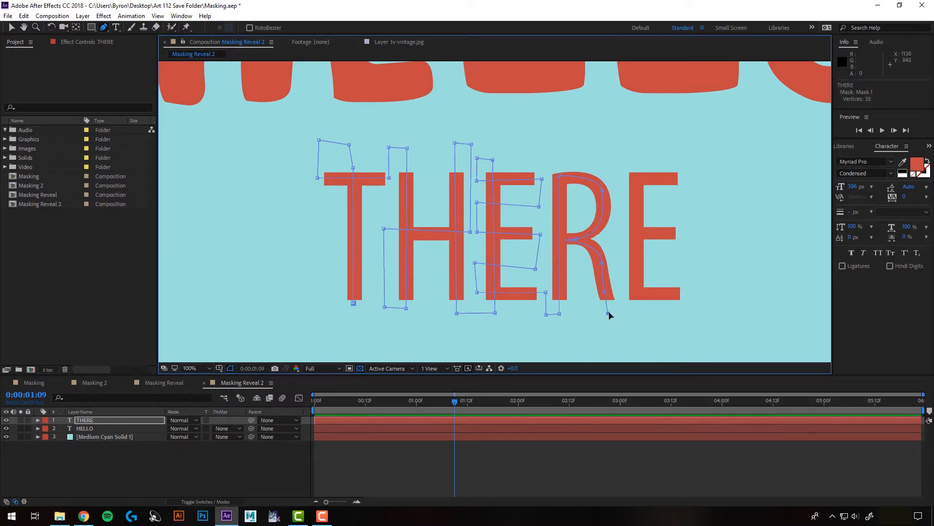
- Finish the THERE mask path through the last E, going up its stem and back and forth along its three arms
click(638, 313)
click(636, 165)
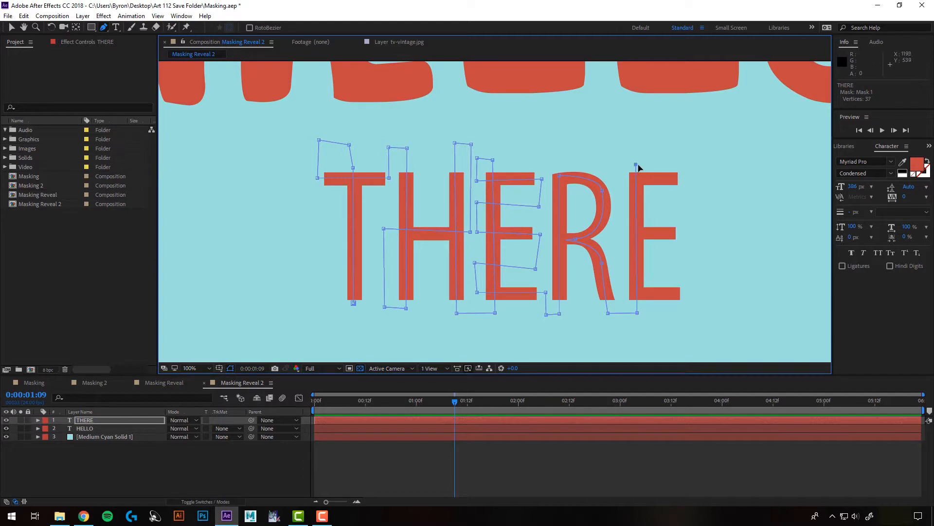
click(619, 165)
click(619, 181)
click(690, 180)
click(686, 208)
click(618, 209)
click(622, 233)
click(686, 234)
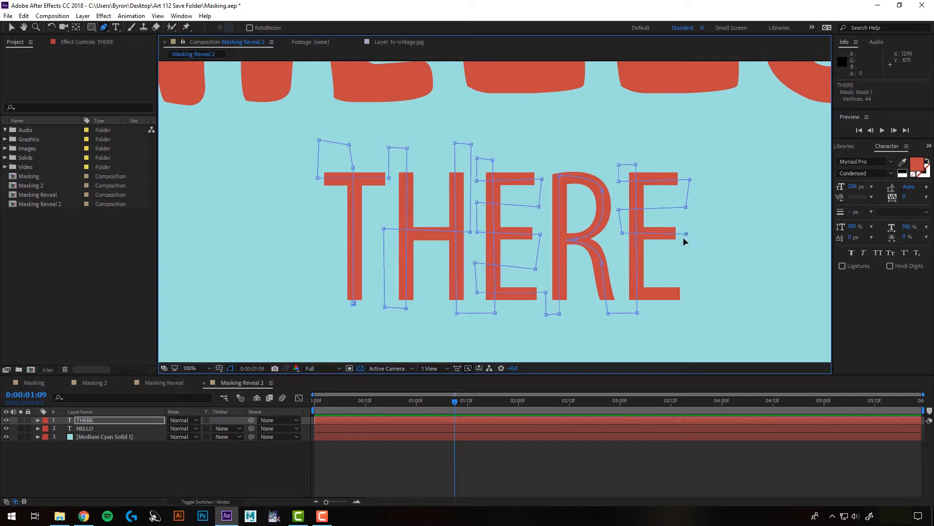
click(683, 264)
click(621, 261)
click(621, 288)
click(692, 291)
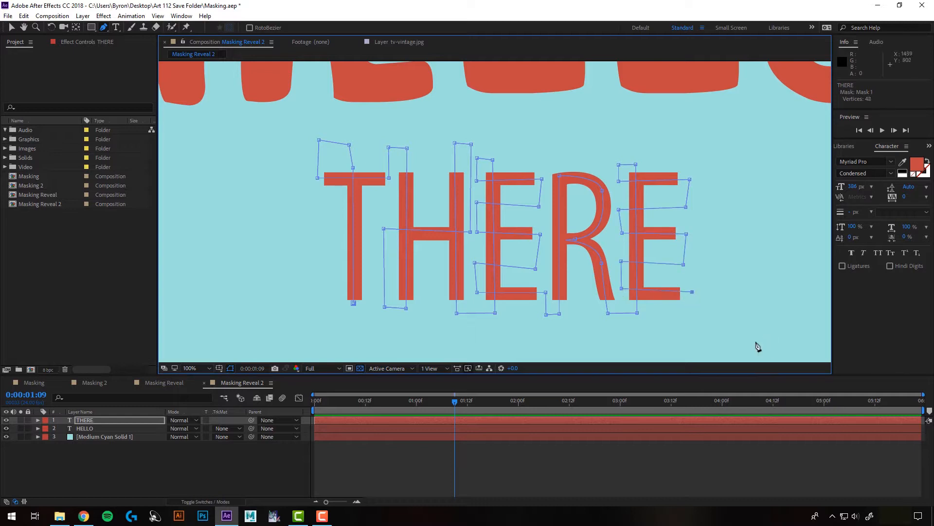
- Reveal Mask 1 on the THERE layer and apply the Generate > Stroke effect to the layer
click(38, 420)
click(46, 436)
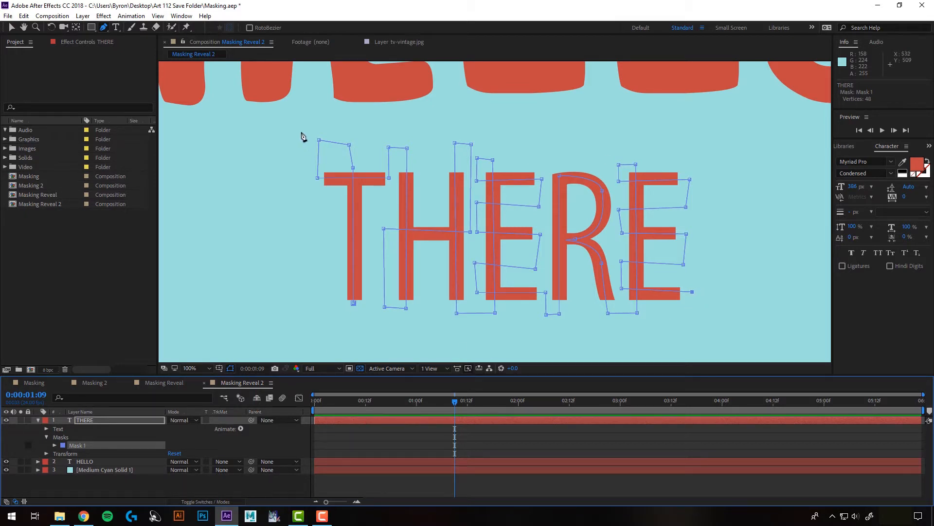
click(104, 16)
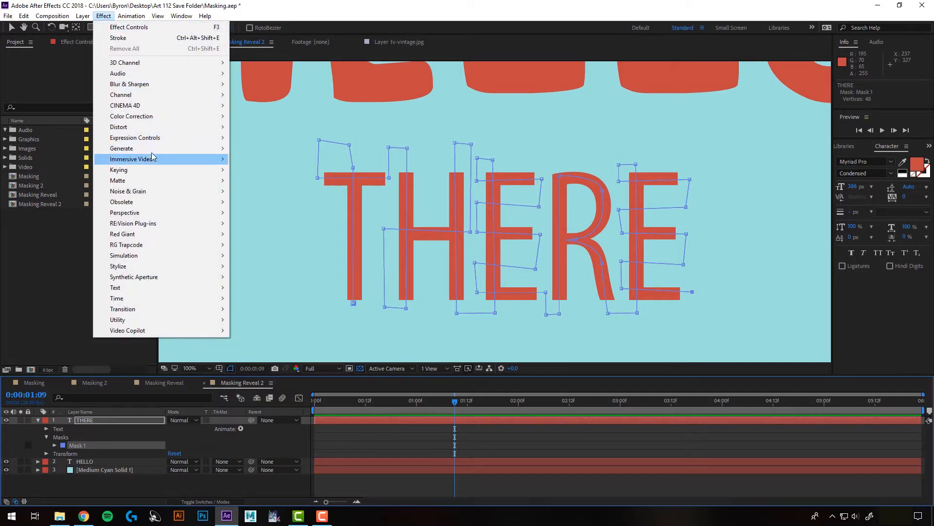
mouse_move(152, 149)
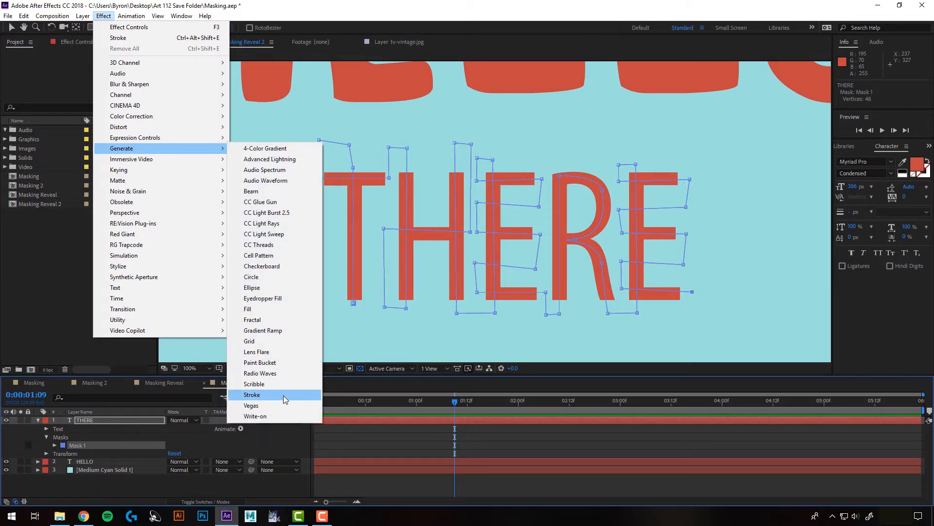
click(283, 395)
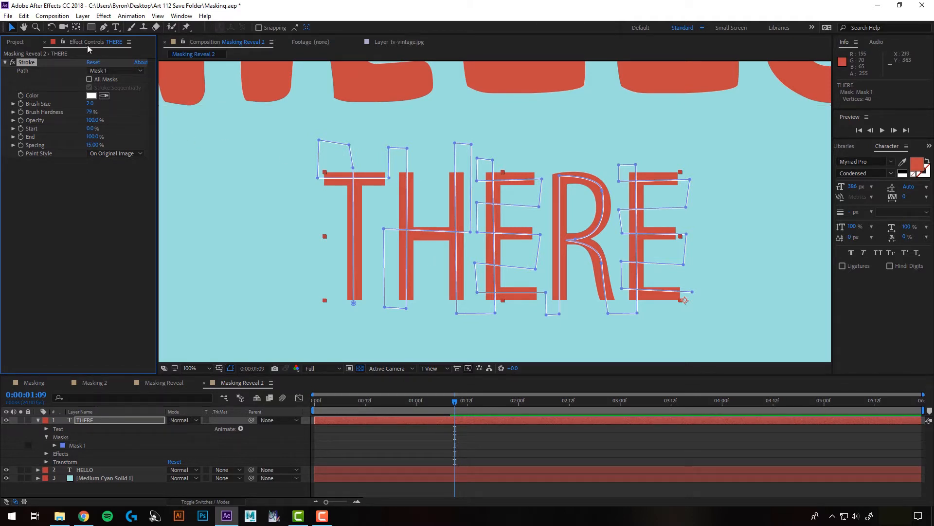
- Close the Effect Controls for the THERE layer and reopen them
click(15, 42)
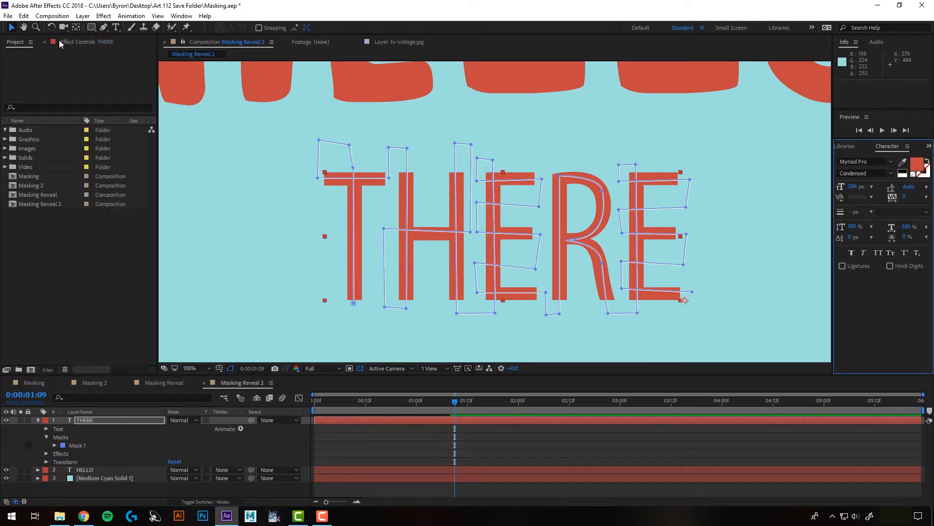
click(45, 42)
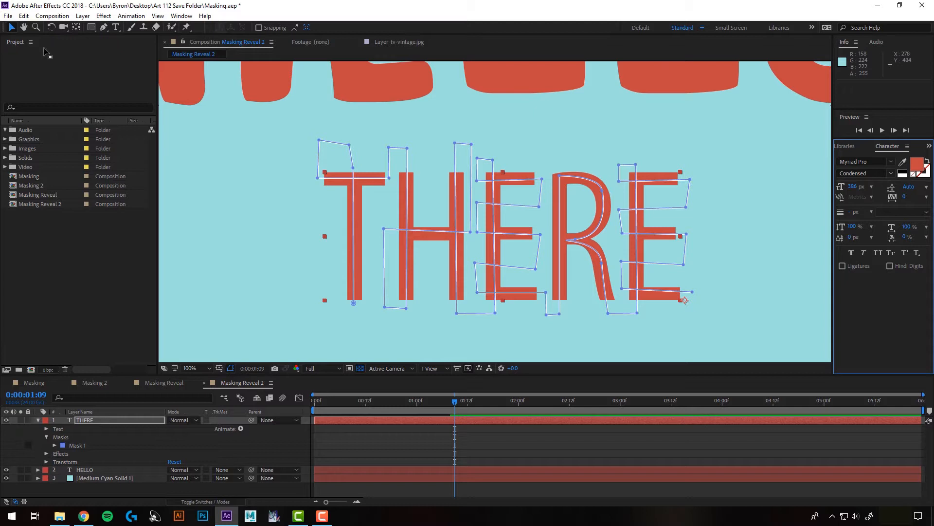
click(180, 16)
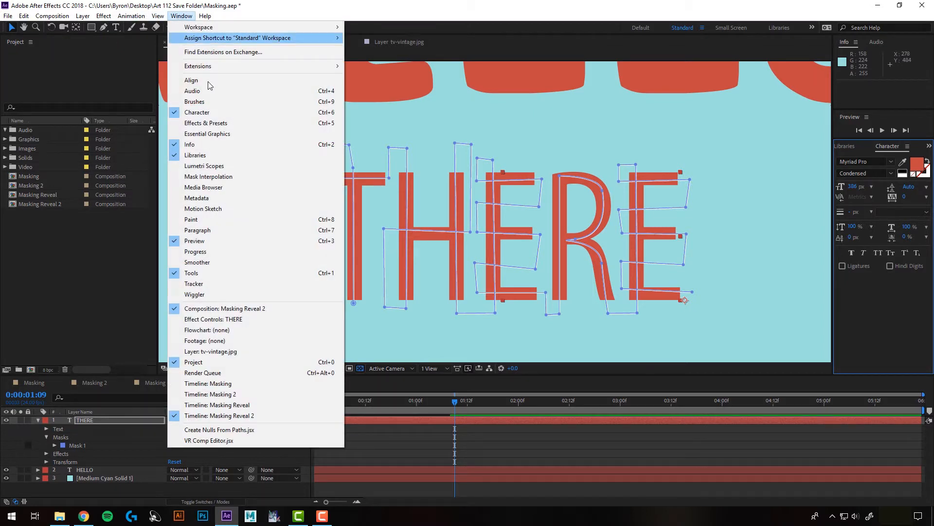
click(211, 320)
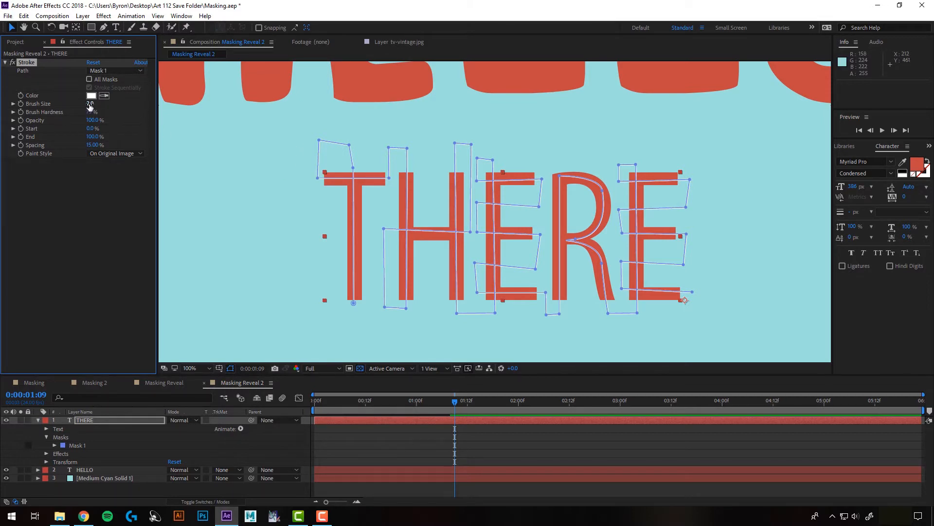
- Set the Stroke's Brush Size to 22.9 and nudge the mask vertex at the start of the H's crossbar slightly down
drag(90, 106, 190, 100)
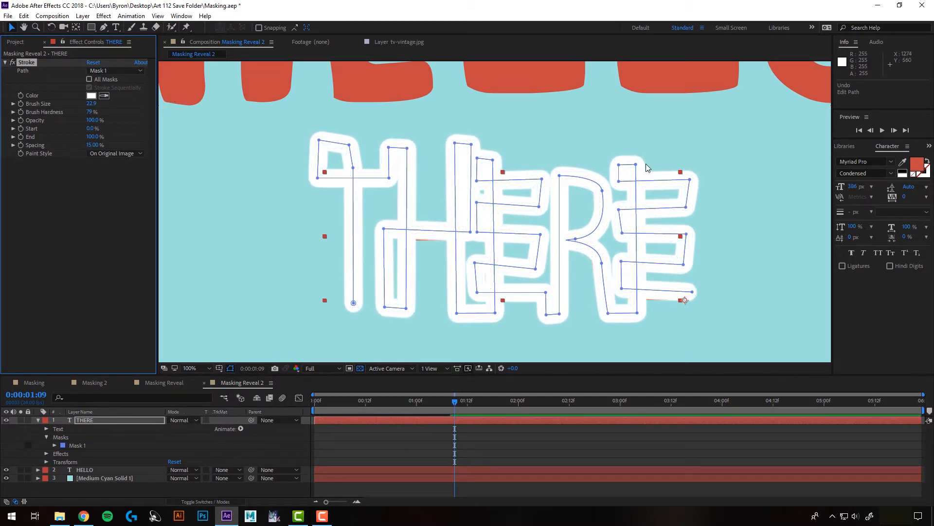
click(384, 229)
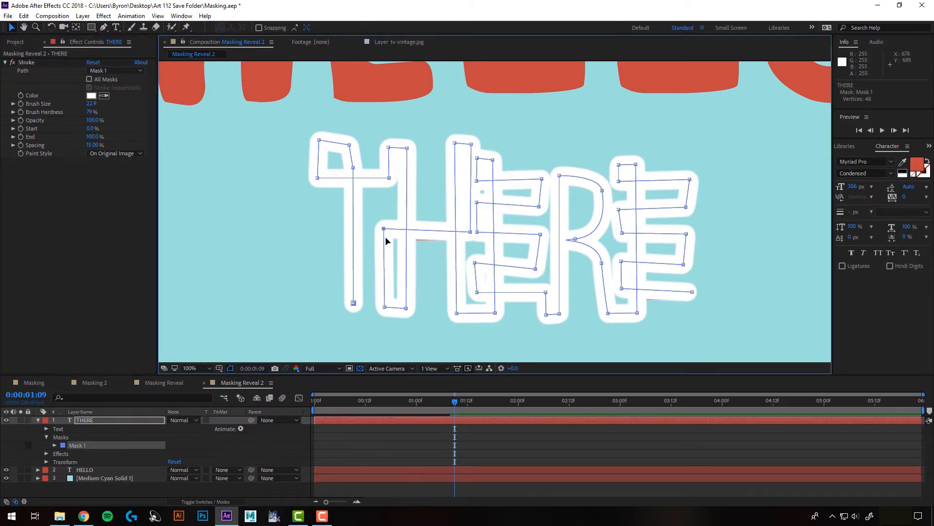
drag(384, 229, 385, 232)
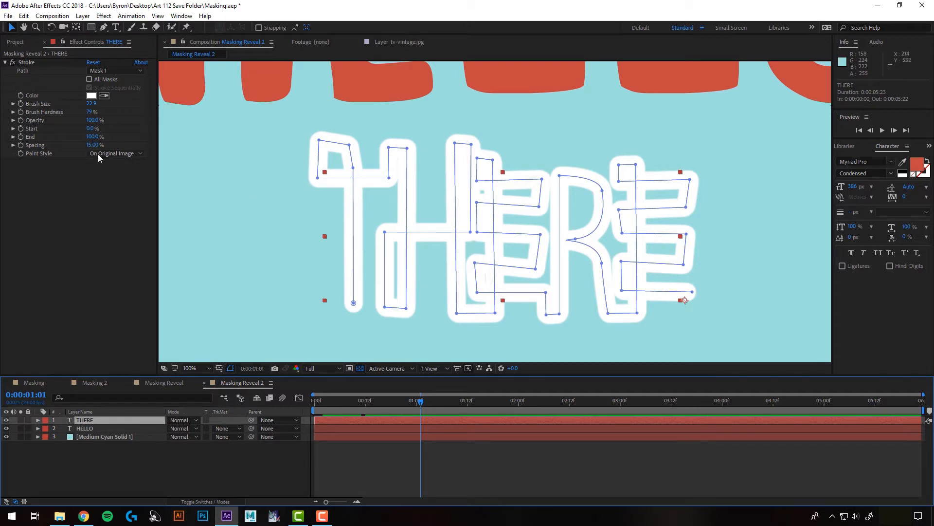
- Set the Stroke's Paint Style to Reveal Original Image and keyframe its End at 0% at 0:00:01:01
click(133, 153)
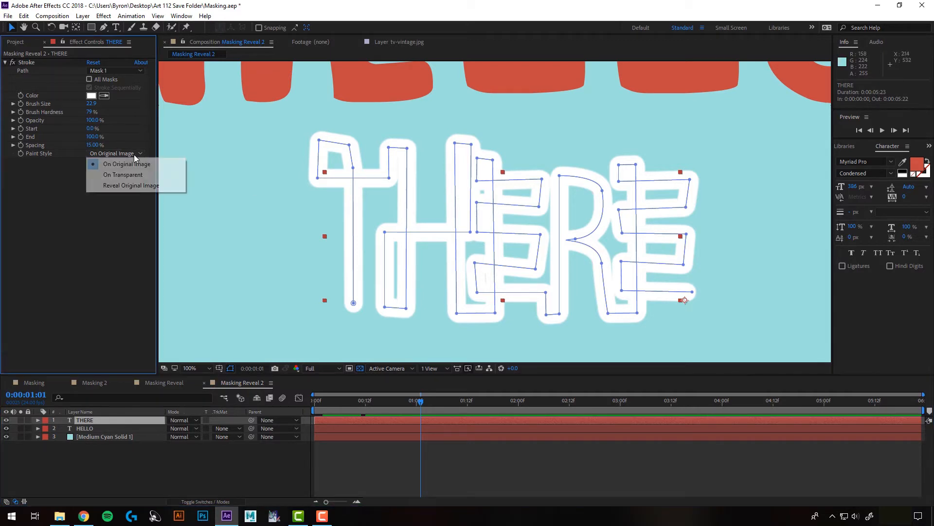
click(131, 186)
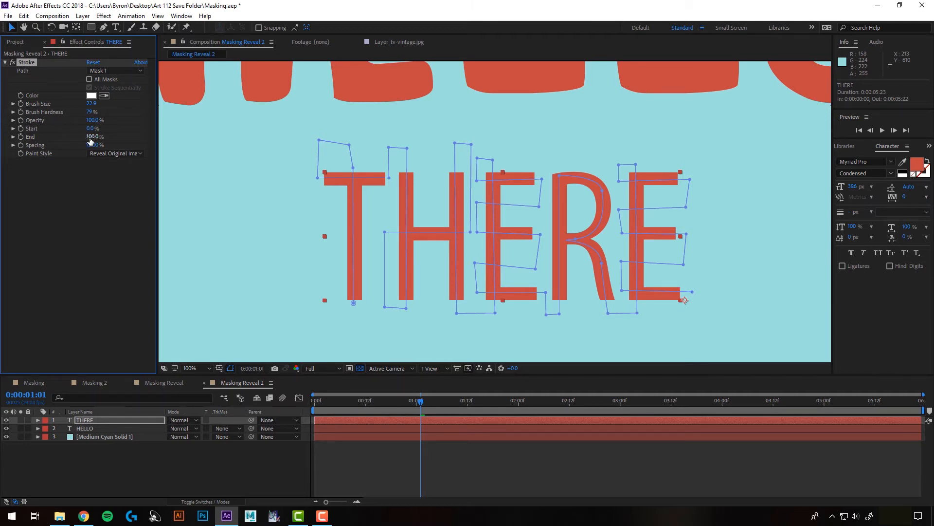
mouse_move(88, 137)
mouse_down()
mouse_move(46, 146)
mouse_move(137, 146)
mouse_move(95, 155)
mouse_up()
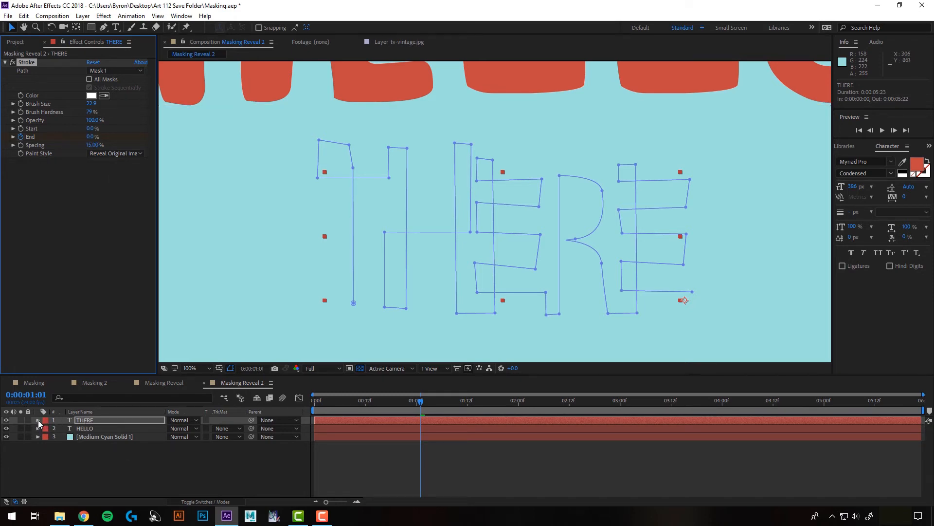
- Expand the THERE layer's Stroke effect in the timeline and reduce the display to its keyframed End property
click(38, 421)
click(60, 438)
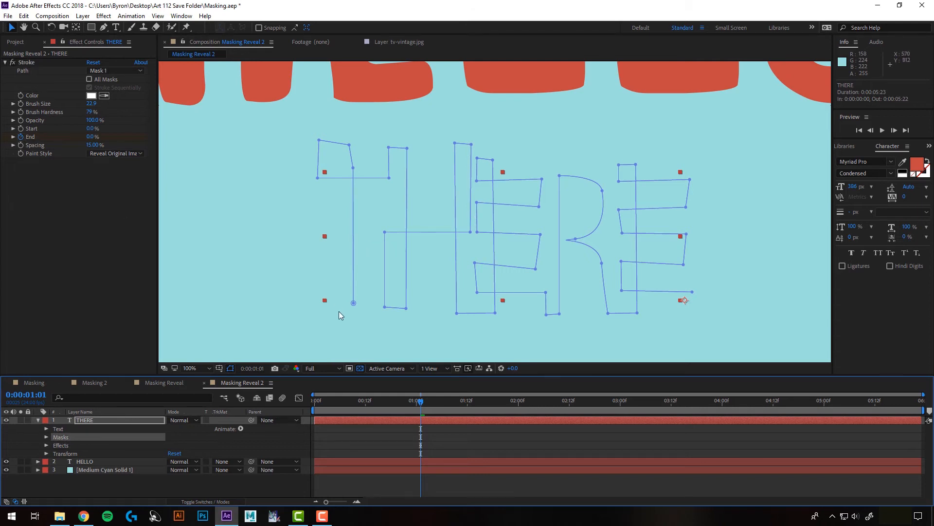
click(47, 445)
click(54, 454)
scroll(72, 454, down, 2)
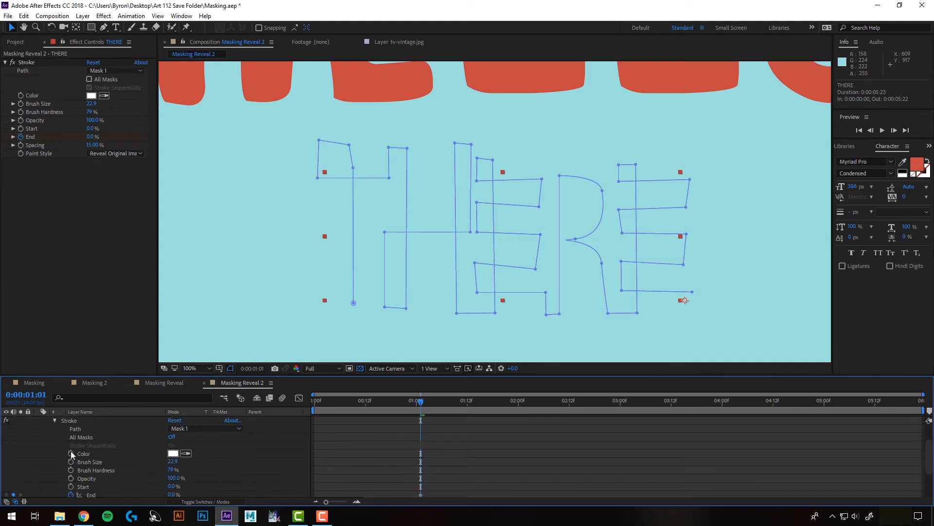
scroll(208, 469, down, 1)
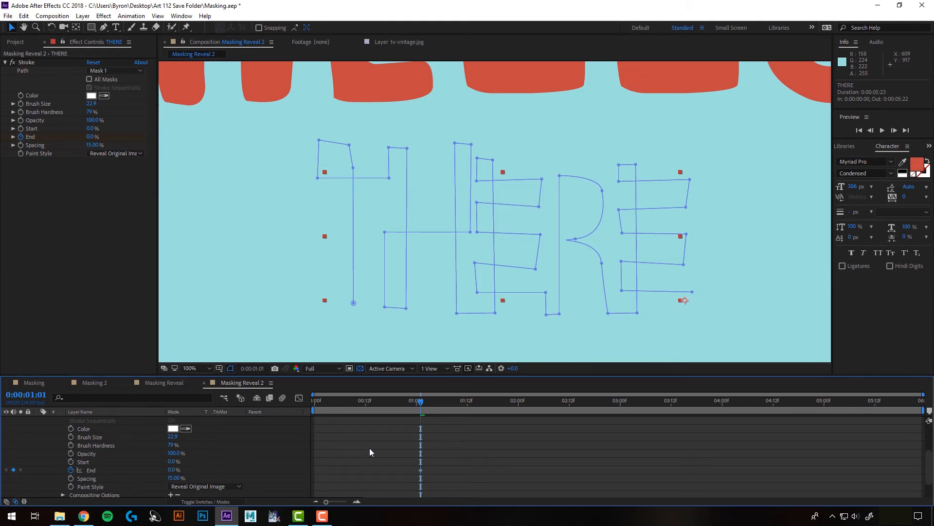
key(u)
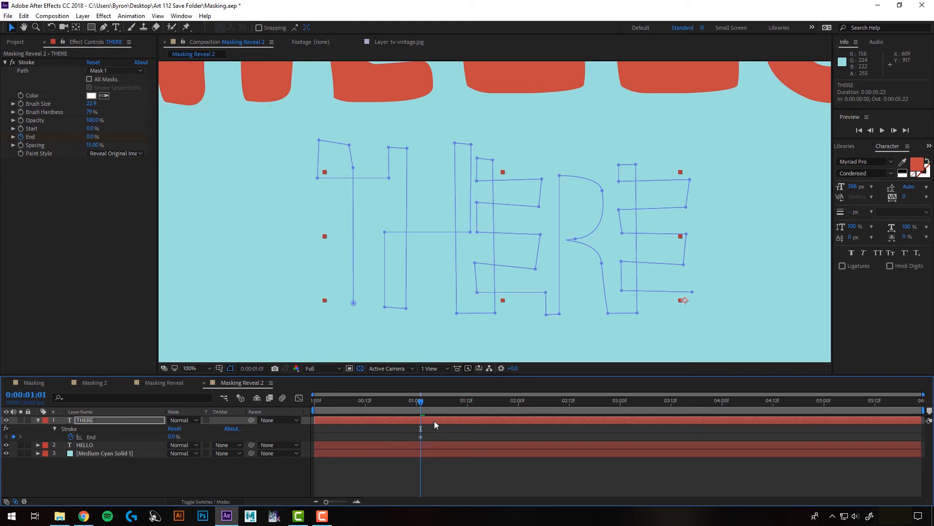
- Add a Stroke End keyframe of 100% at 0:00:02:00 and preview the THERE reveal from 0:00:00:23
drag(421, 402, 518, 403)
drag(91, 138, 178, 141)
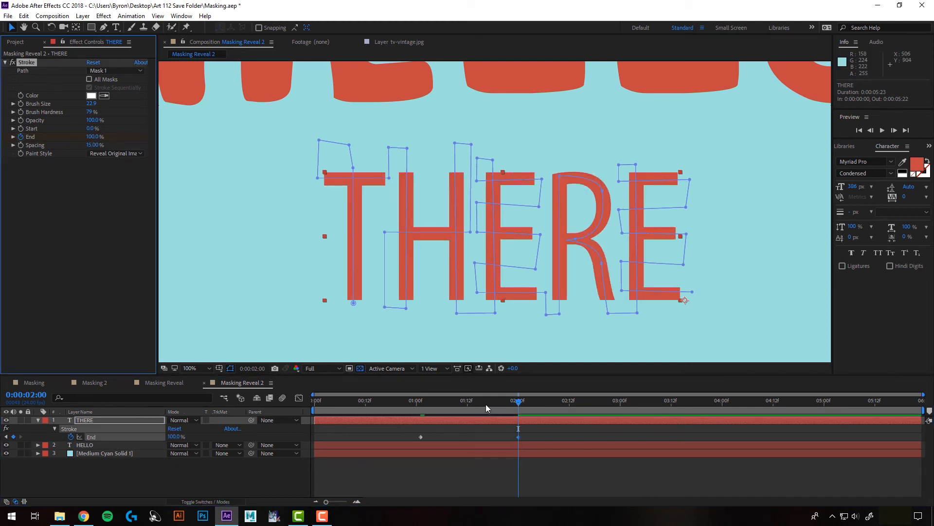
mouse_move(486, 408)
mouse_down()
mouse_move(399, 404)
mouse_move(412, 403)
mouse_up()
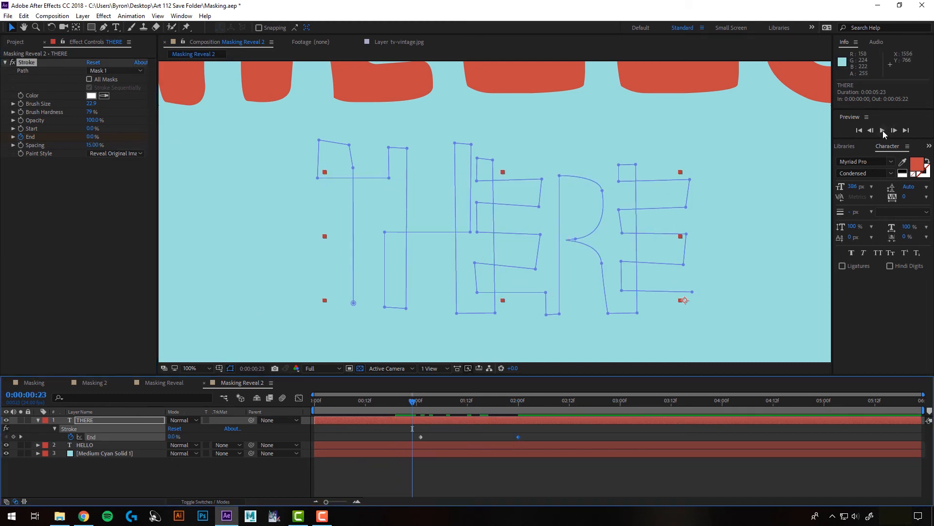
click(882, 130)
key(space)
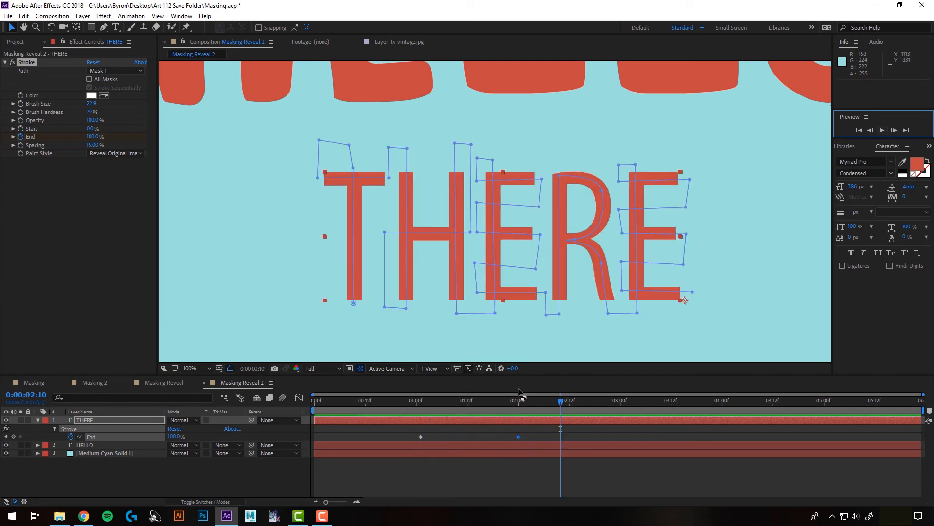
- Move the ending Stroke End keyframe to 0:00:04:00, fit the composition in view and play the full HELLO THERE reveal from the start
drag(518, 437, 723, 432)
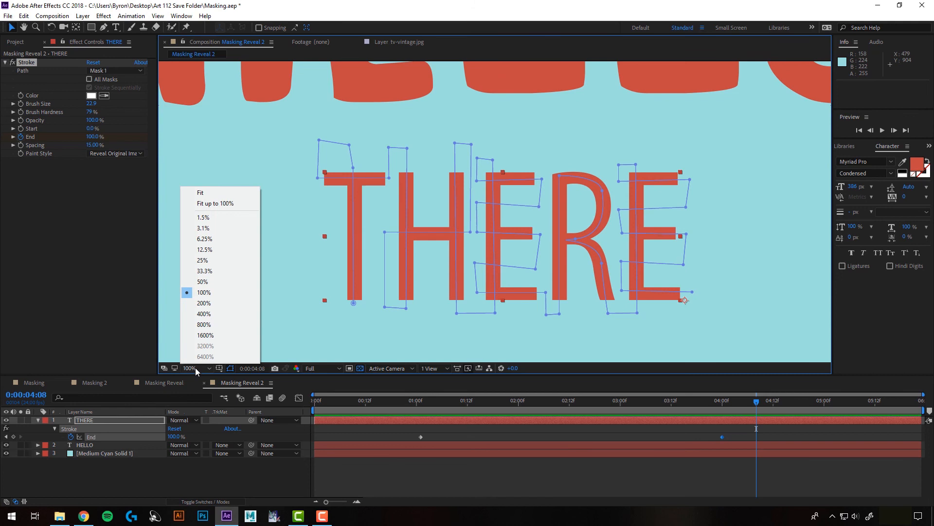
click(212, 193)
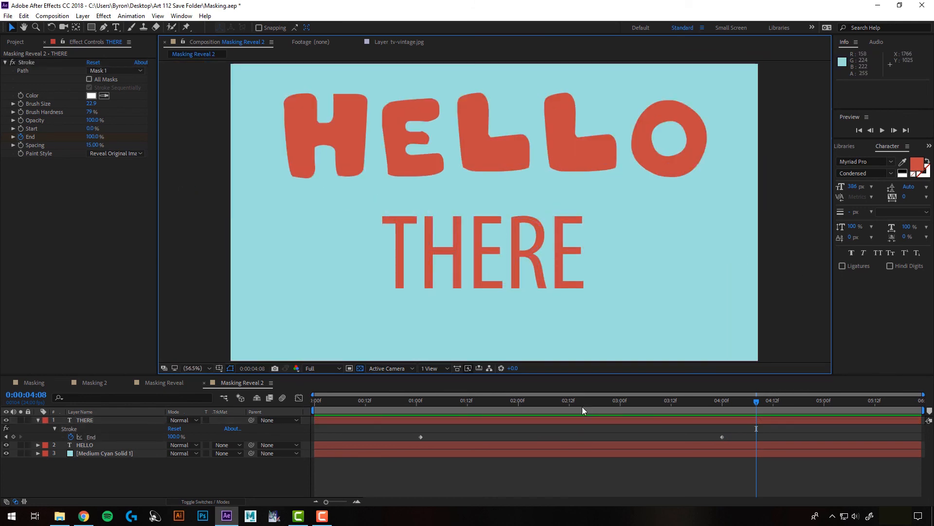
click(858, 130)
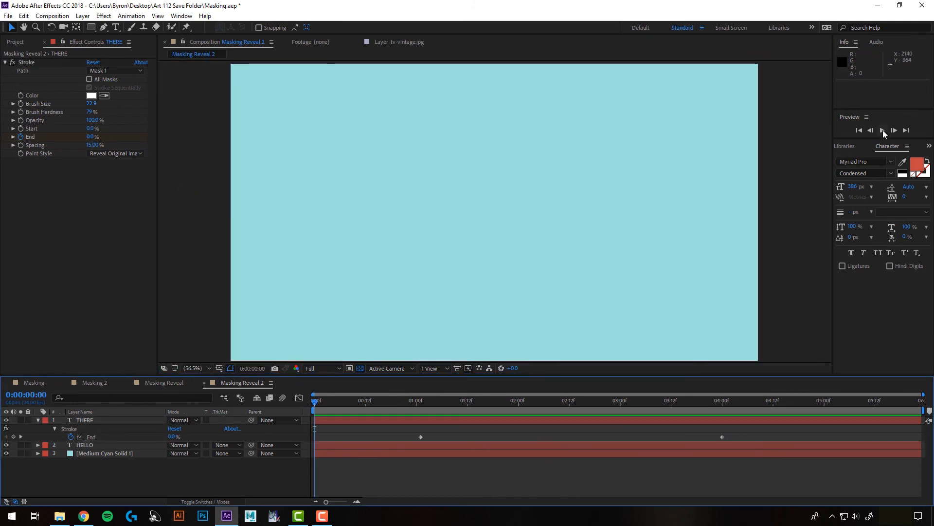
click(883, 130)
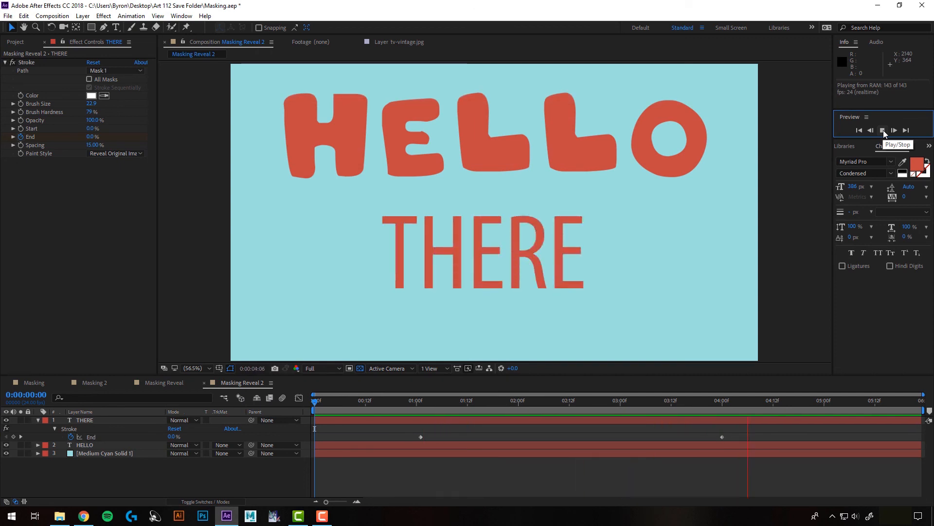
click(883, 130)
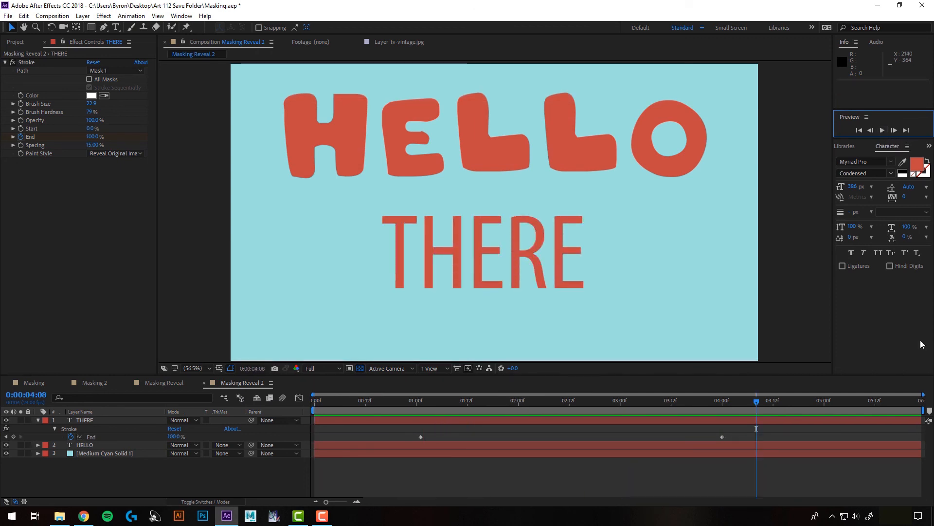